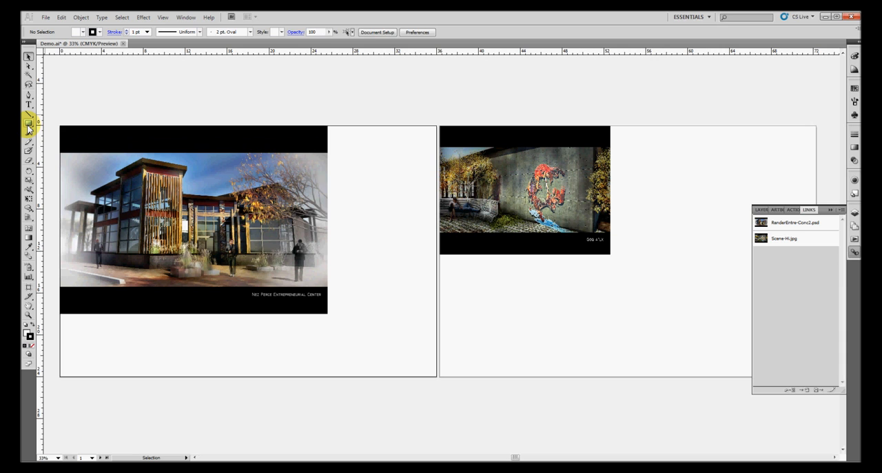
Draw a rectangle about 11.4 by 7.1 in below the photo on the second artboard with the Rectangle tool
{"action": "left_click", "coordinate": [27, 128]}
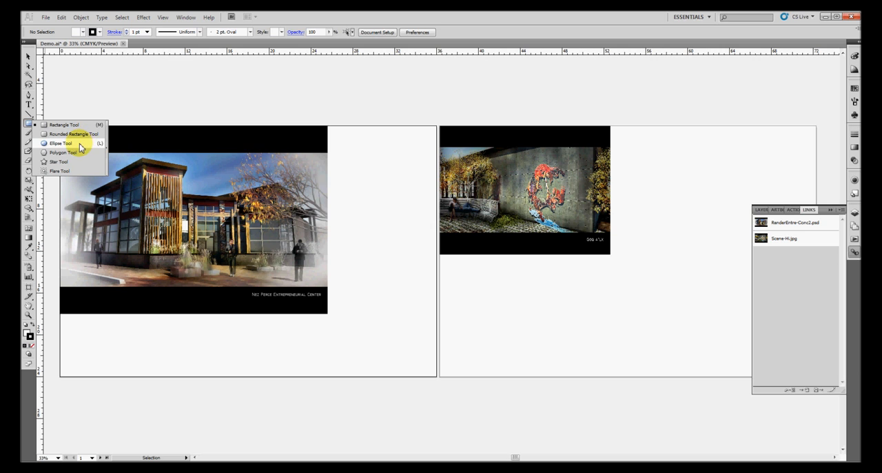
{"action": "left_click", "coordinate": [60, 124]}
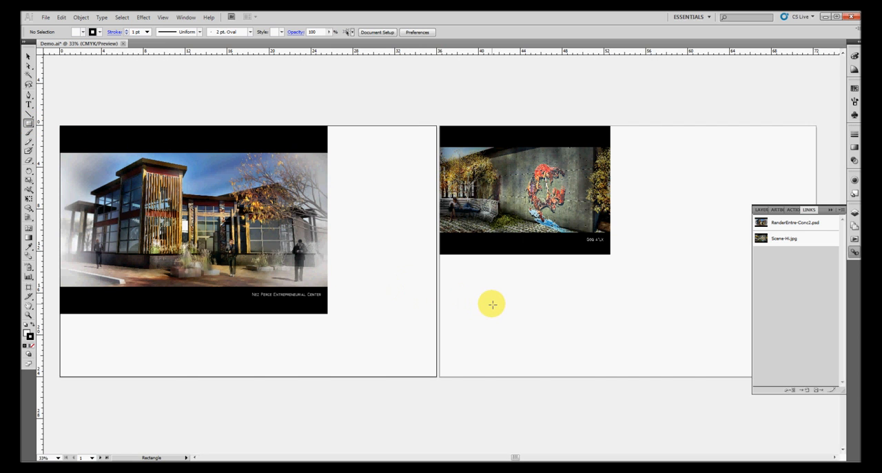
{"action": "left_click_drag", "start_coordinate": [480, 278], "coordinate": [598, 351]}
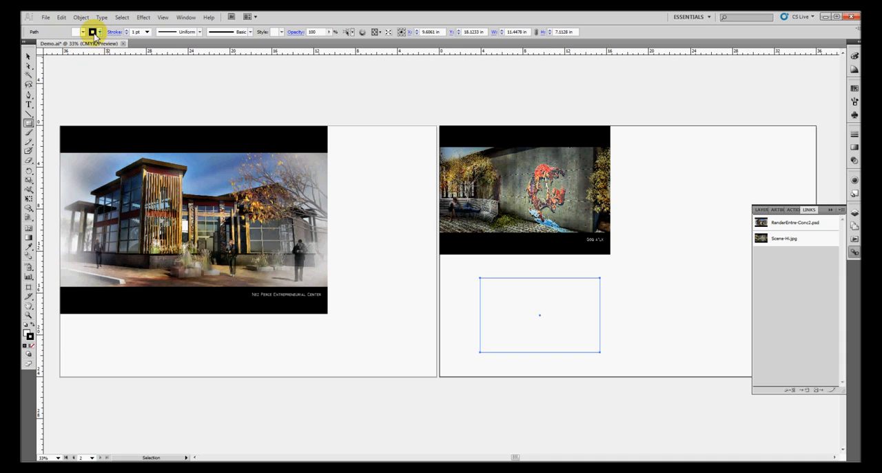
Set the rectangle's stroke weight to 20 pt
{"action": "left_click", "coordinate": [147, 32]}
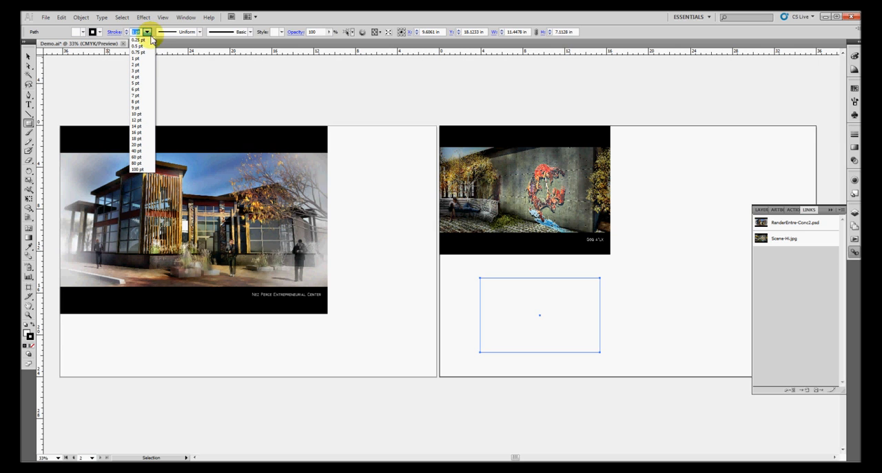
{"action": "left_click", "coordinate": [141, 114]}
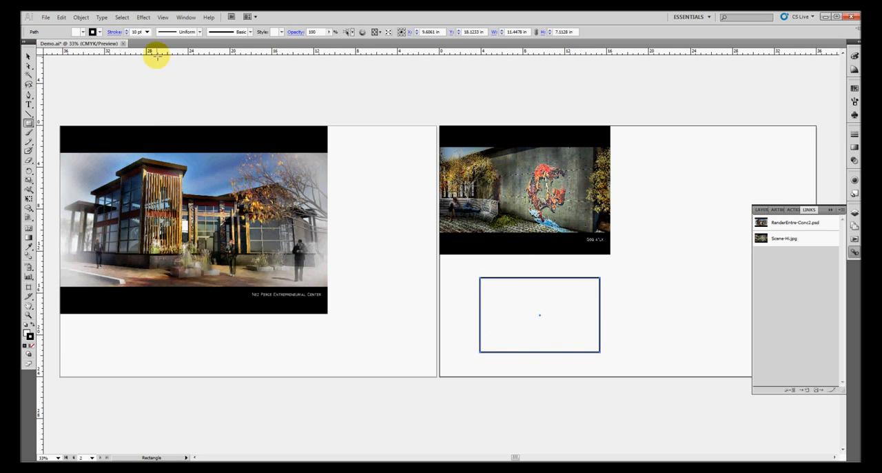
{"action": "left_click", "coordinate": [147, 32]}
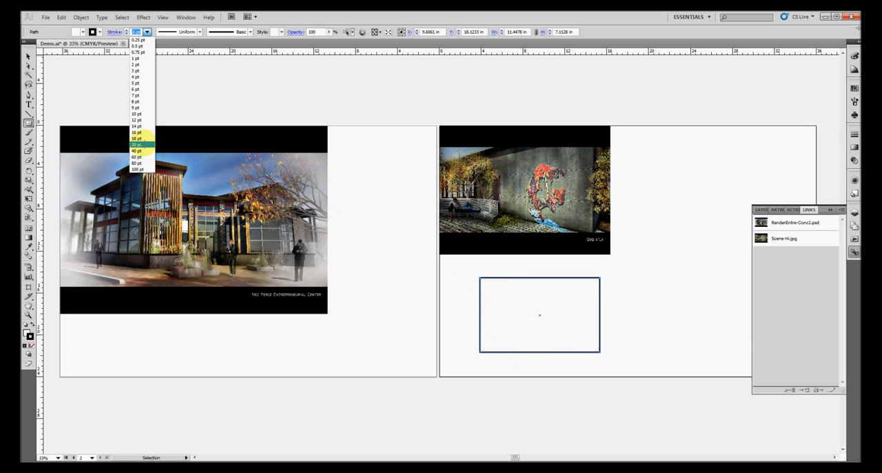
{"action": "left_click", "coordinate": [138, 145]}
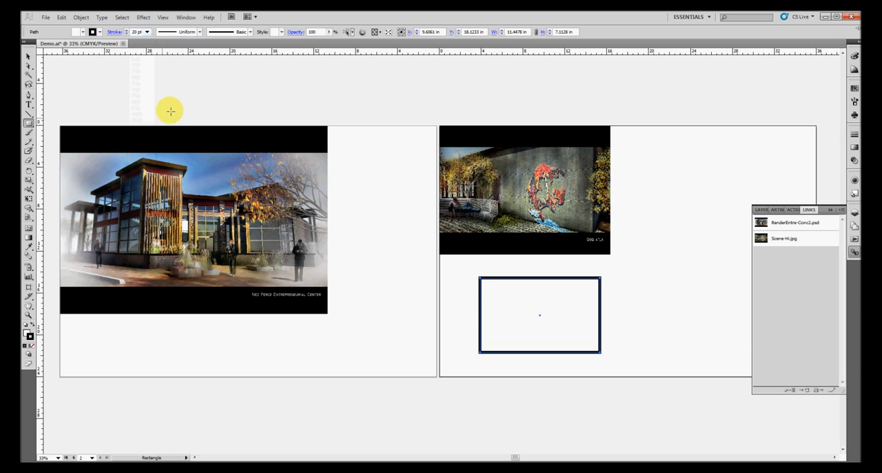
Fill the rectangle with a tan swatch
{"action": "left_click", "coordinate": [83, 32]}
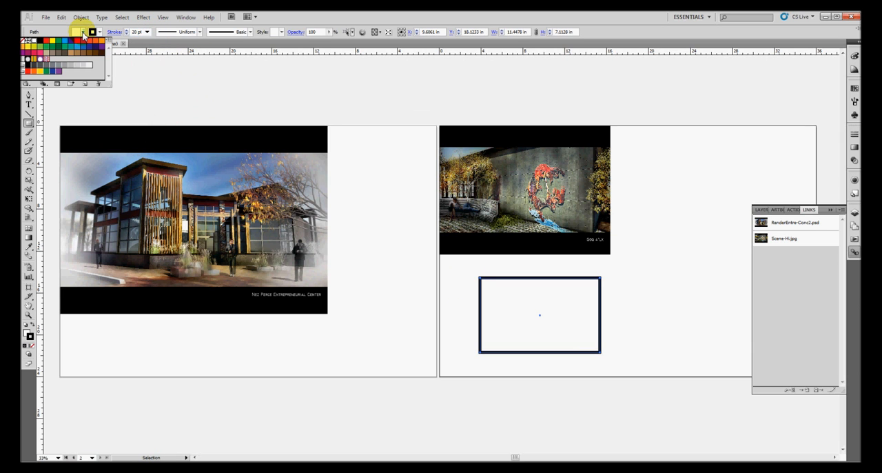
{"action": "left_click", "coordinate": [42, 41]}
{"action": "left_click", "coordinate": [49, 59]}
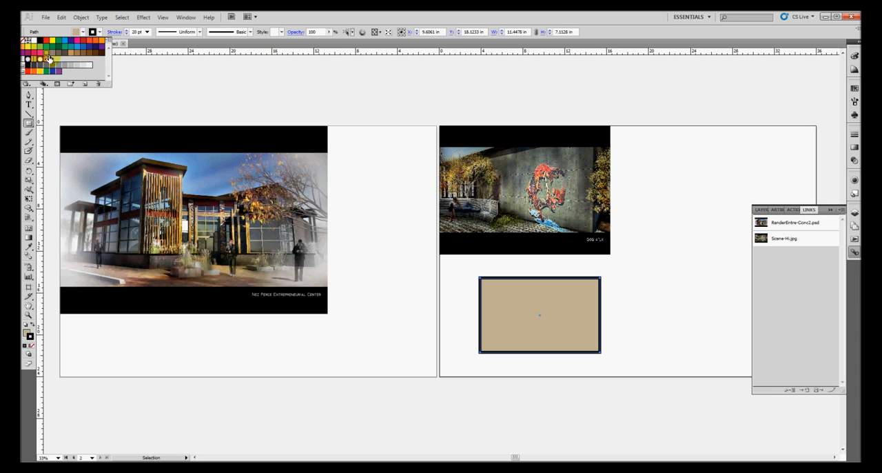
{"action": "left_click", "coordinate": [53, 55]}
{"action": "left_click", "coordinate": [48, 55]}
{"action": "left_click", "coordinate": [84, 32]}
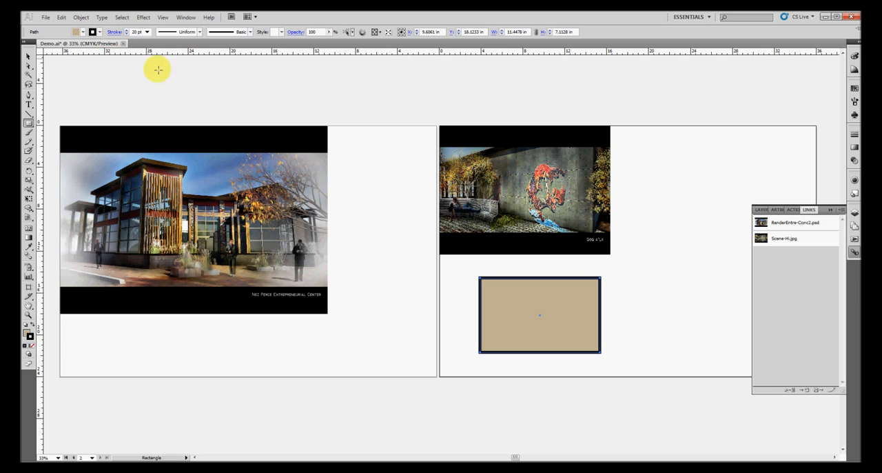
Sample the sky colour from the building photo with the Eyedropper to fill the rectangle
{"action": "left_click", "coordinate": [29, 123]}
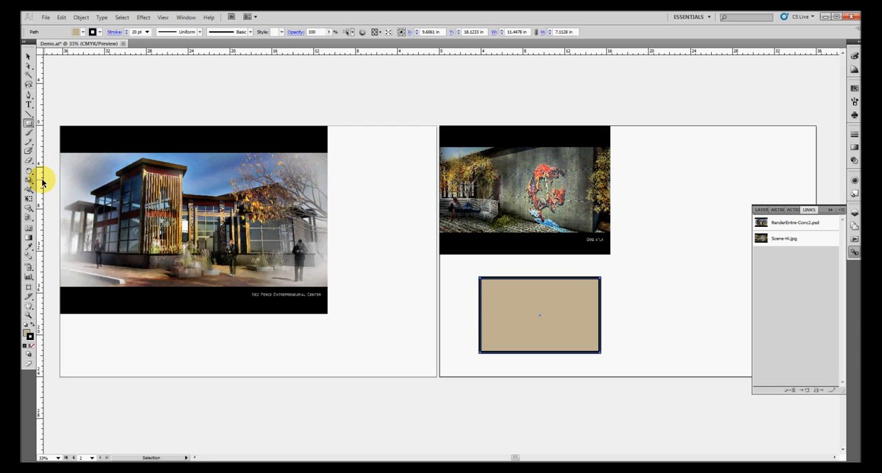
{"action": "left_click", "coordinate": [30, 249]}
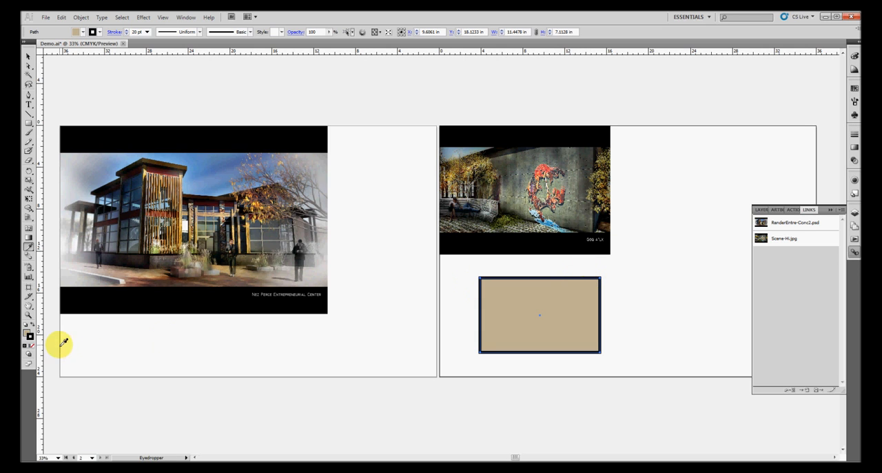
{"action": "left_click", "coordinate": [31, 338]}
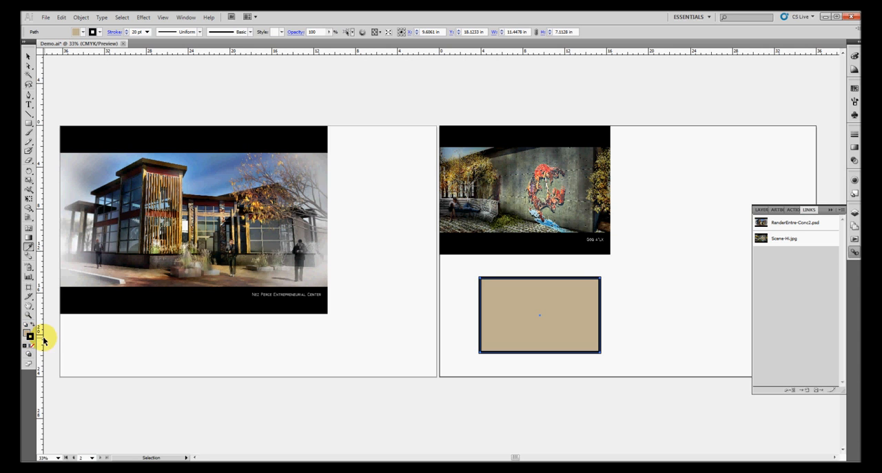
{"action": "key", "text": "i"}
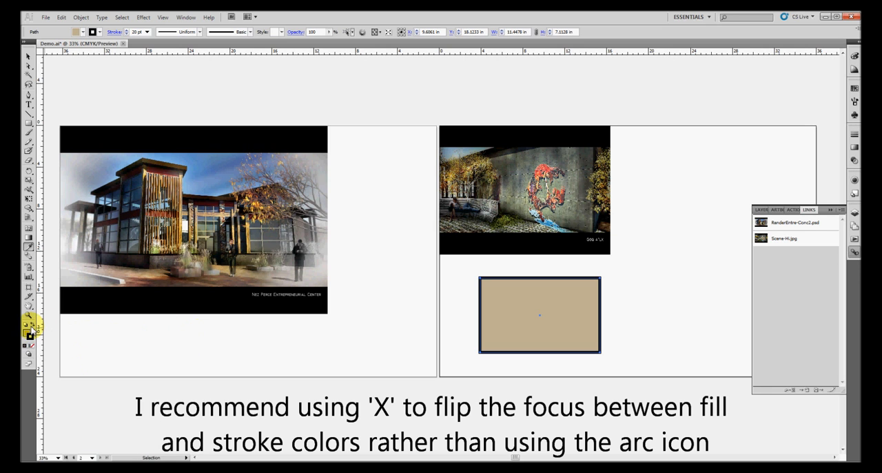
{"action": "left_click", "coordinate": [33, 328]}
{"action": "left_click", "coordinate": [33, 328]}
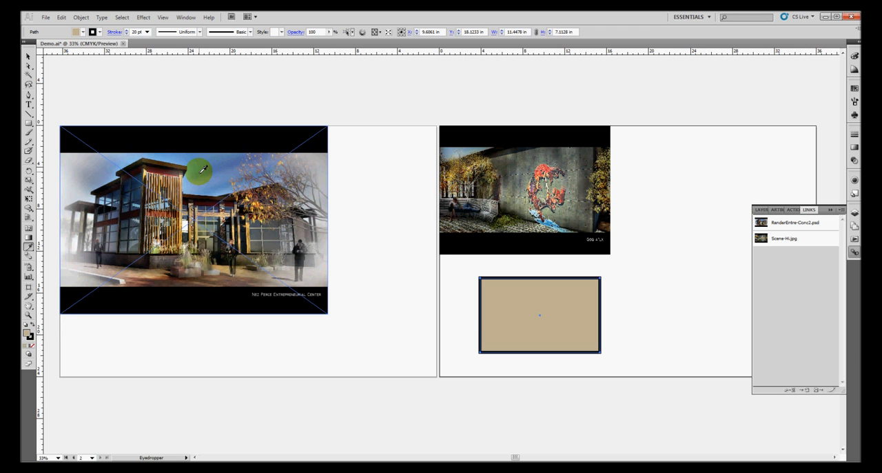
{"action": "left_click", "coordinate": [27, 334]}
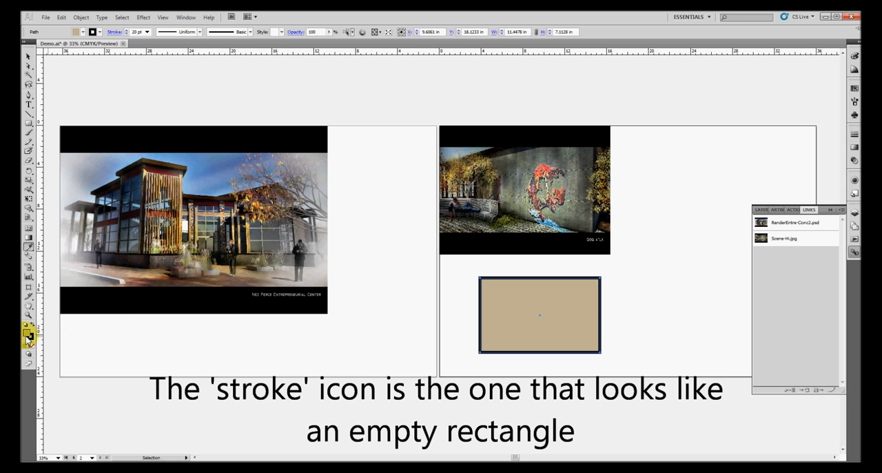
{"action": "left_click", "coordinate": [30, 337]}
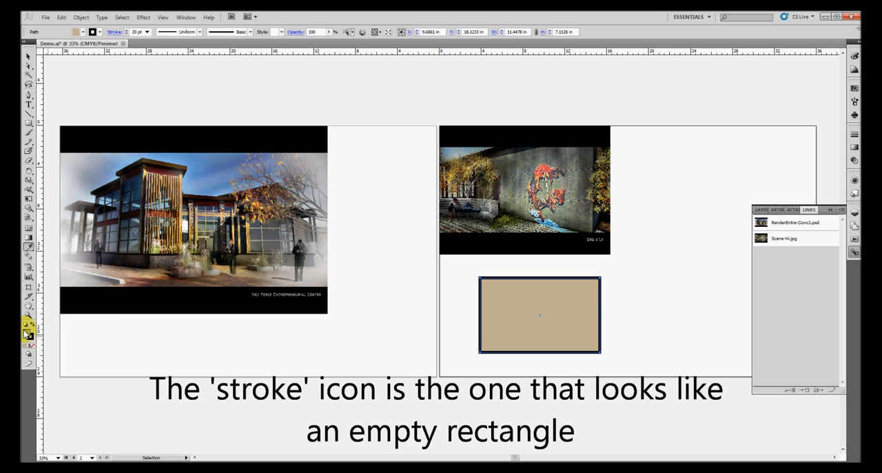
{"action": "left_click", "coordinate": [200, 172]}
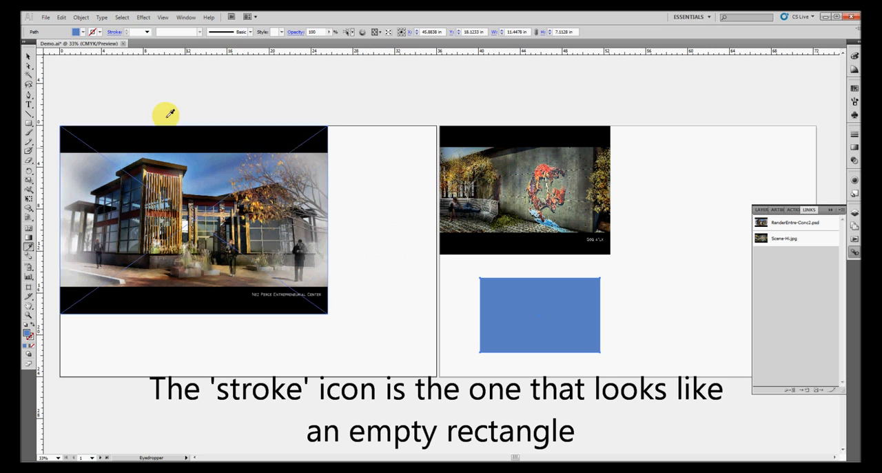
Set the rectangle's stroke to a black swatch
{"action": "left_click", "coordinate": [100, 32]}
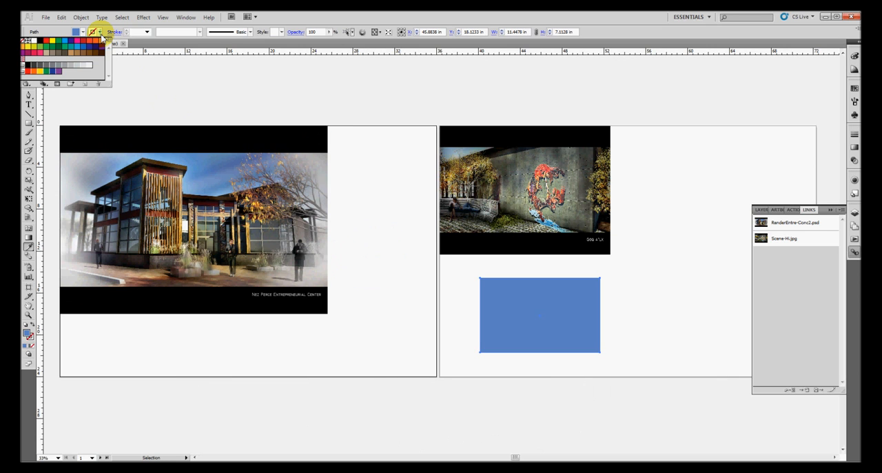
{"action": "left_click", "coordinate": [40, 45]}
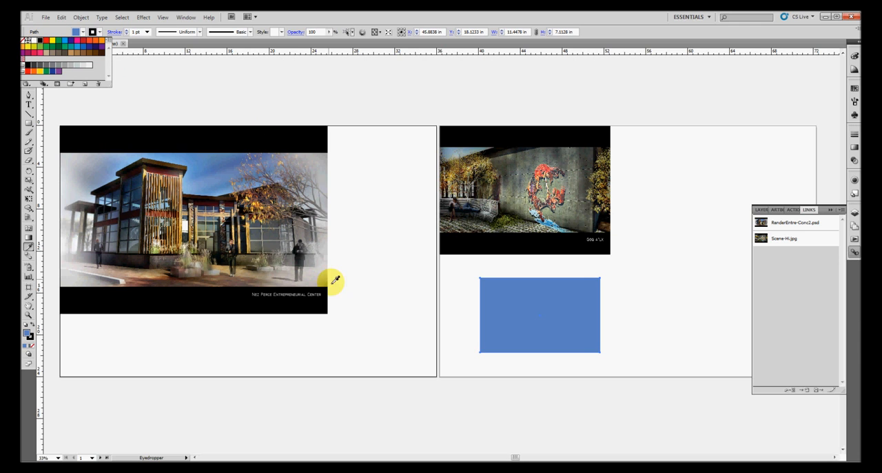
{"action": "left_click", "coordinate": [514, 331]}
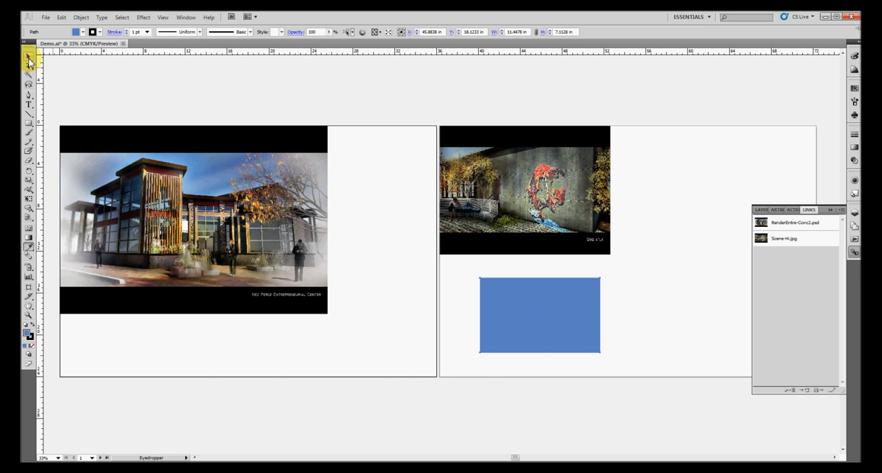
Select the rectangle with the Selection tool and delete it
{"action": "left_click", "coordinate": [441, 283]}
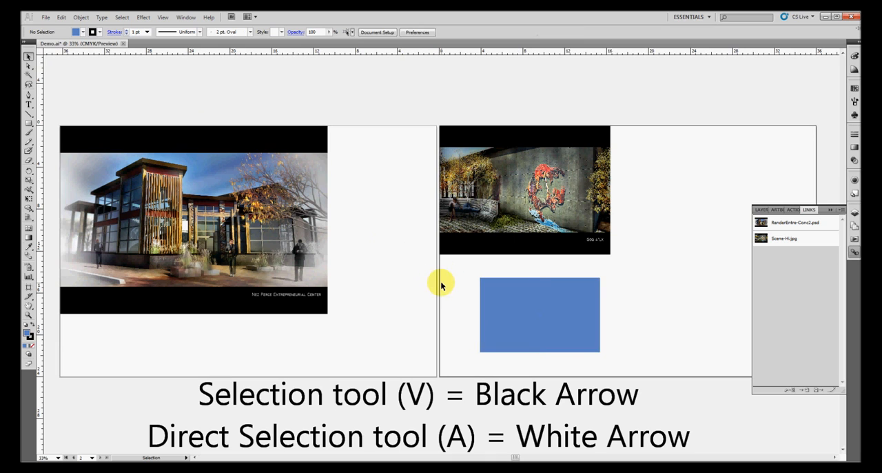
{"action": "left_click", "coordinate": [508, 311]}
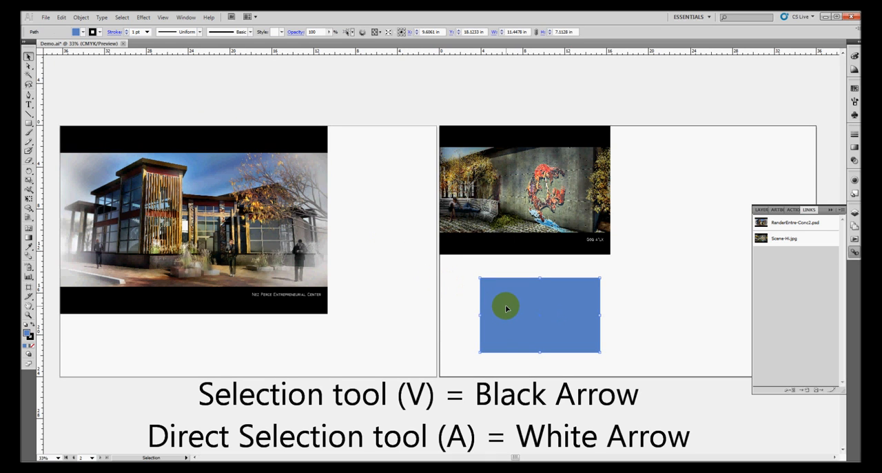
{"action": "key", "text": "Delete"}
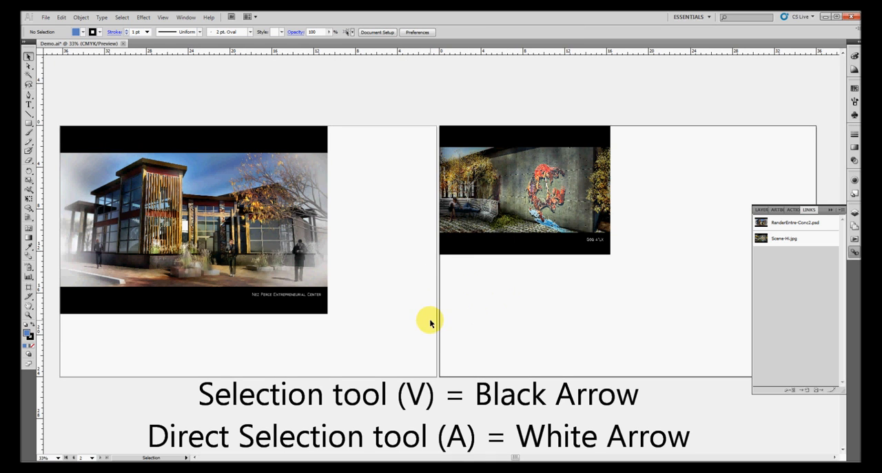
Draw a seven-point freeform filled shape below the photo on the second artboard with the Pen tool
{"action": "left_click", "coordinate": [29, 95]}
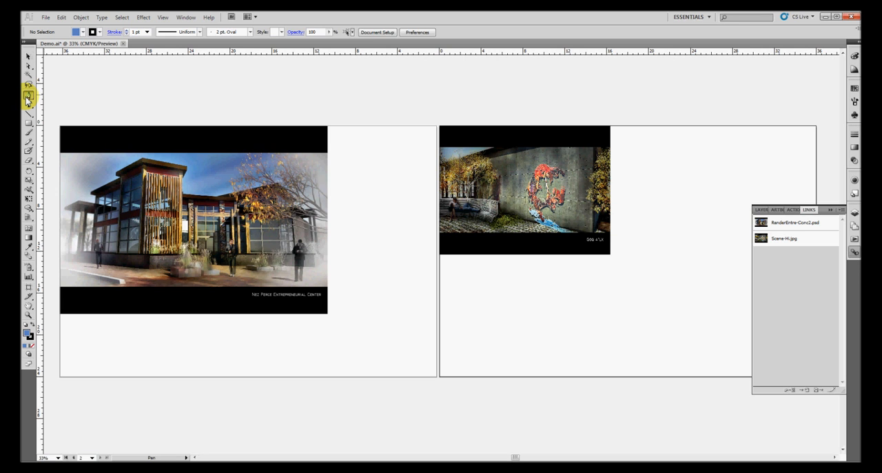
{"action": "left_click", "coordinate": [472, 329]}
{"action": "left_click", "coordinate": [567, 290]}
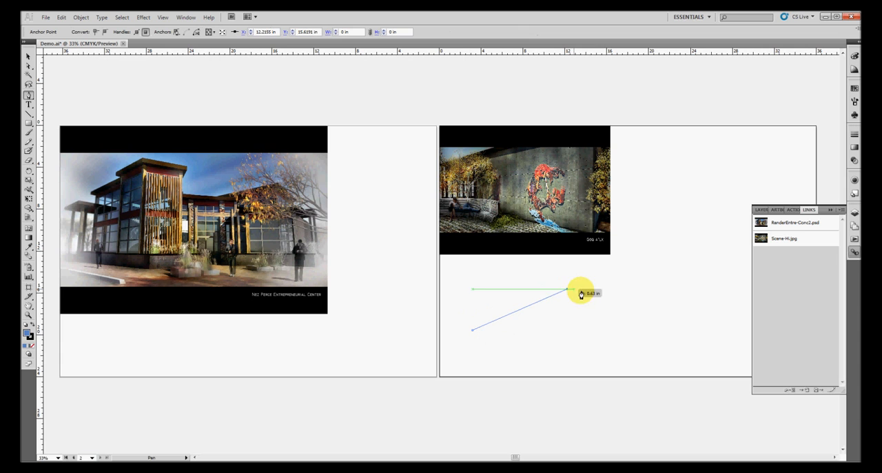
{"action": "left_click", "coordinate": [653, 336]}
{"action": "left_click", "coordinate": [700, 284]}
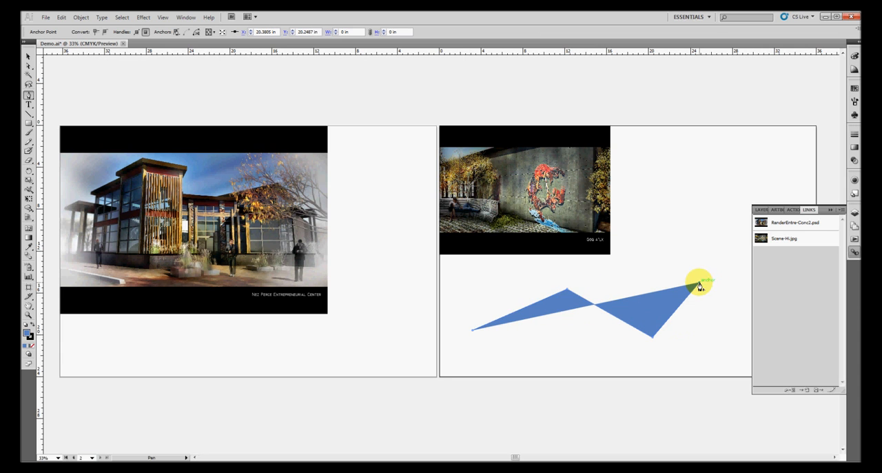
{"action": "left_click", "coordinate": [710, 233]}
{"action": "left_click", "coordinate": [669, 167]}
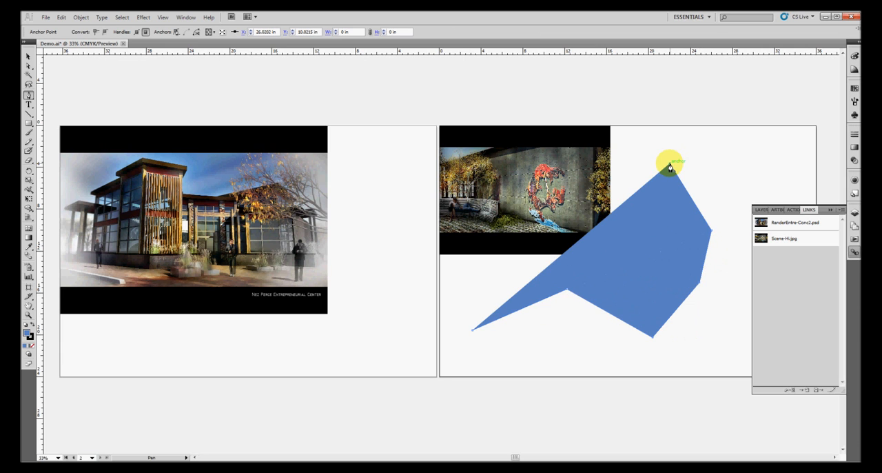
{"action": "left_click", "coordinate": [545, 299]}
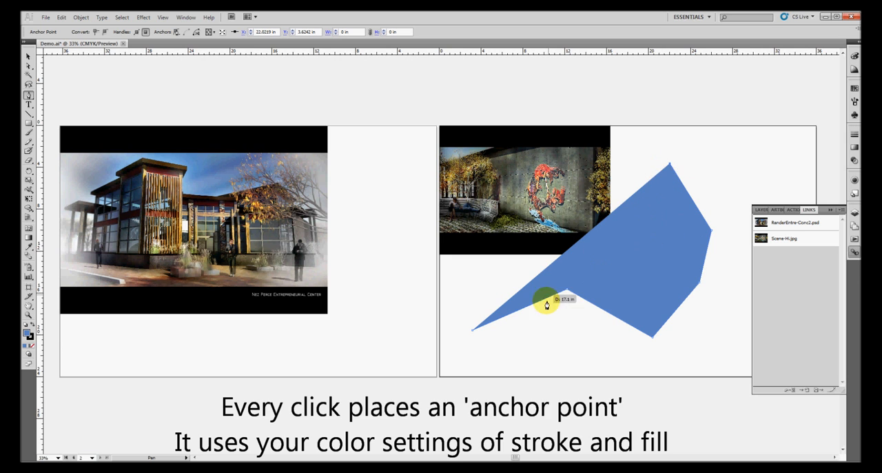
Select the pen-drawn shape and delete it
{"action": "left_click", "coordinate": [27, 59]}
{"action": "left_click", "coordinate": [661, 278]}
{"action": "left_click", "coordinate": [689, 262]}
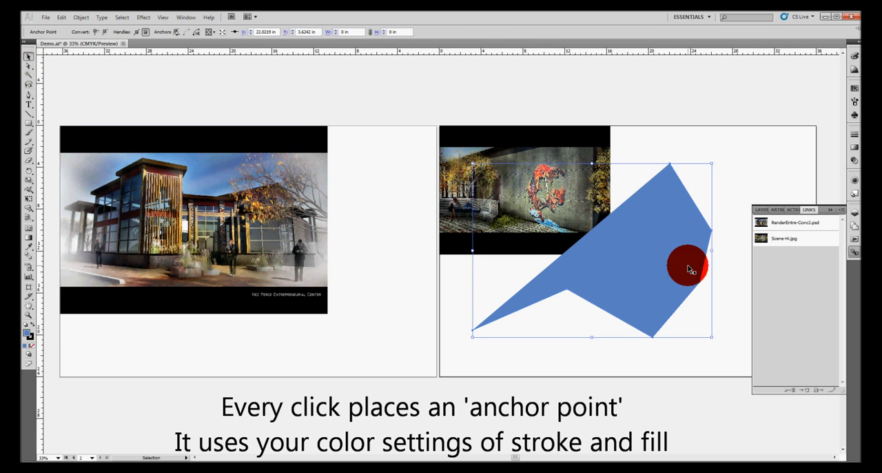
{"action": "key", "text": "Delete"}
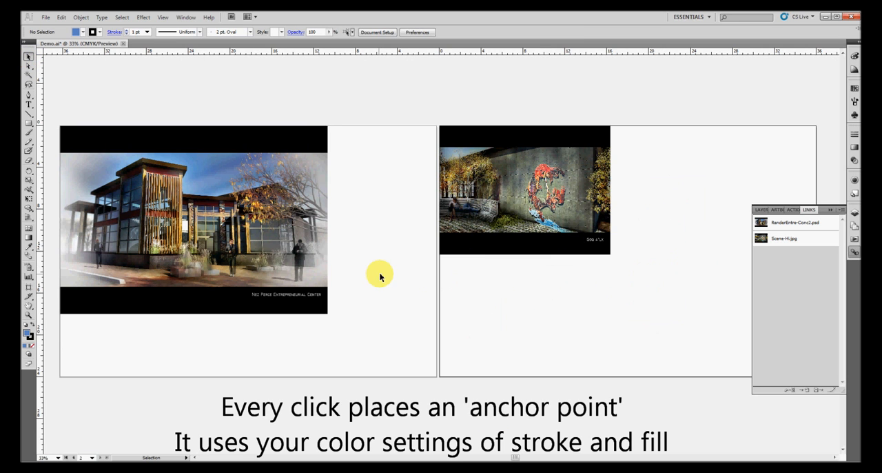
Set the current fill colour to None
{"action": "left_click", "coordinate": [320, 277]}
{"action": "left_click", "coordinate": [338, 281]}
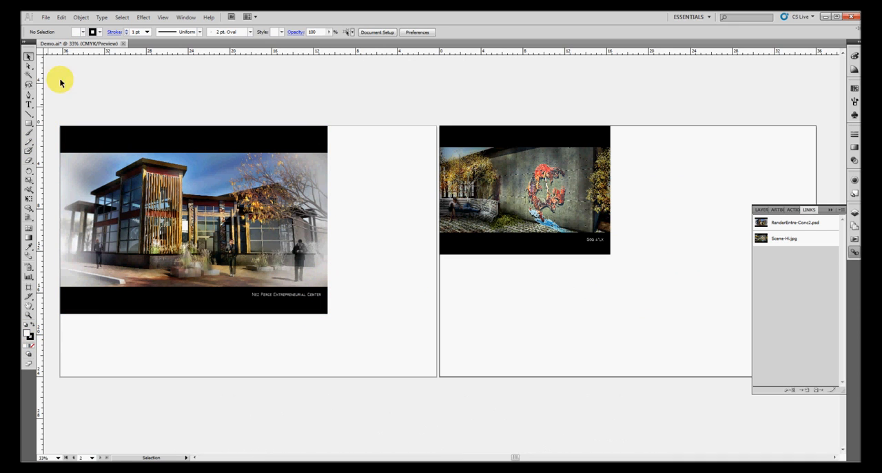
{"action": "left_click", "coordinate": [83, 31]}
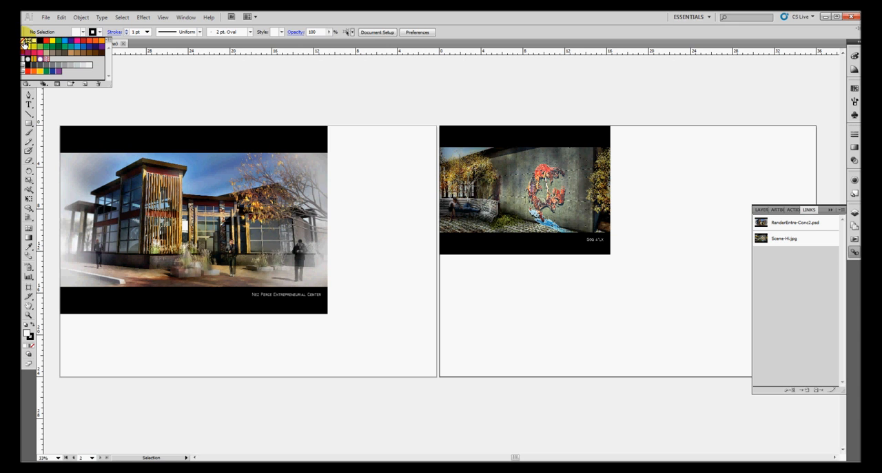
{"action": "left_click", "coordinate": [25, 43]}
{"action": "left_click", "coordinate": [238, 102]}
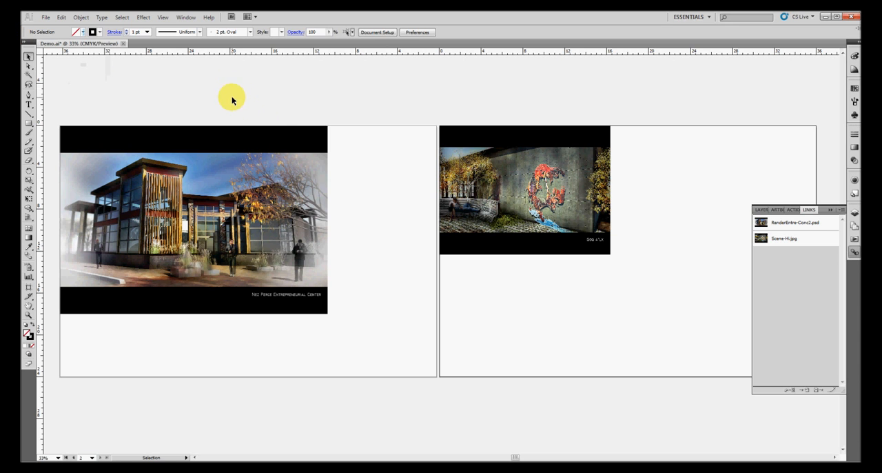
Set the stroke weight to 12 pt and draw an open zigzag path of straight segments on the second artboard with the Pen tool
{"action": "left_click", "coordinate": [147, 32]}
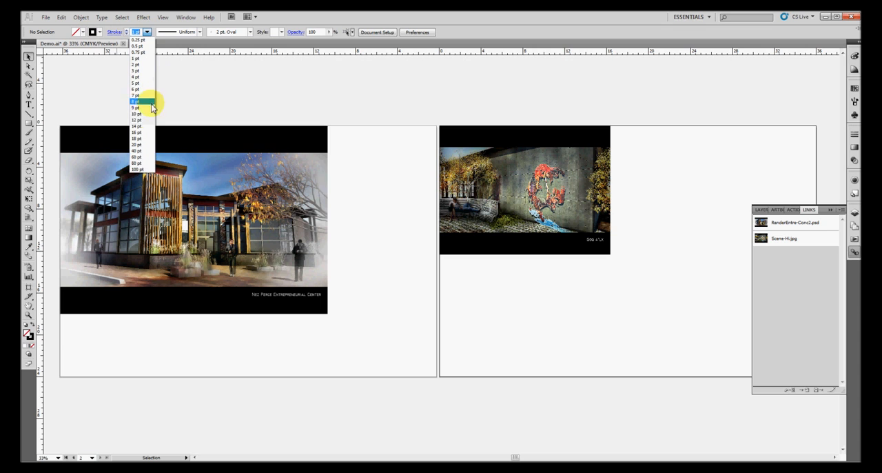
{"action": "left_click", "coordinate": [138, 120]}
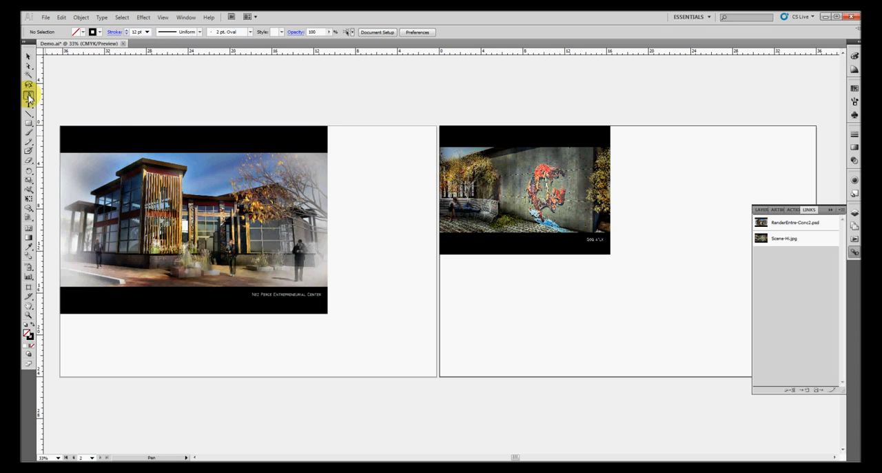
{"action": "left_click", "coordinate": [514, 341]}
{"action": "left_click", "coordinate": [569, 293]}
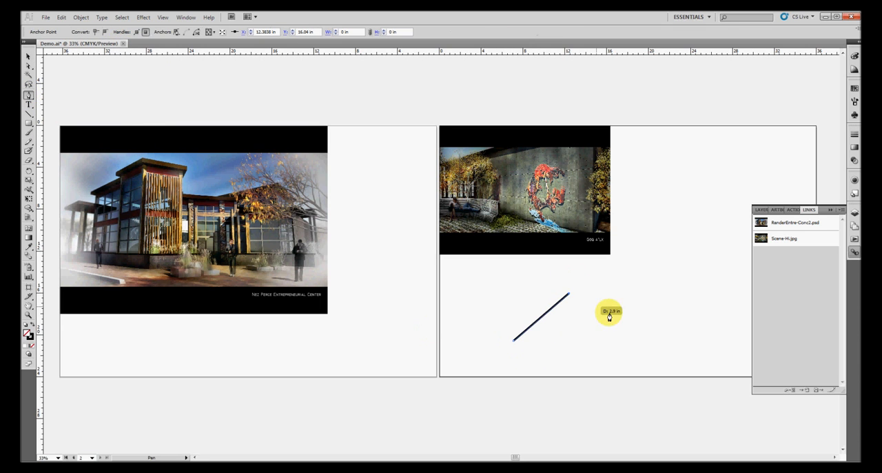
{"action": "left_click", "coordinate": [622, 340]}
{"action": "left_click", "coordinate": [653, 364]}
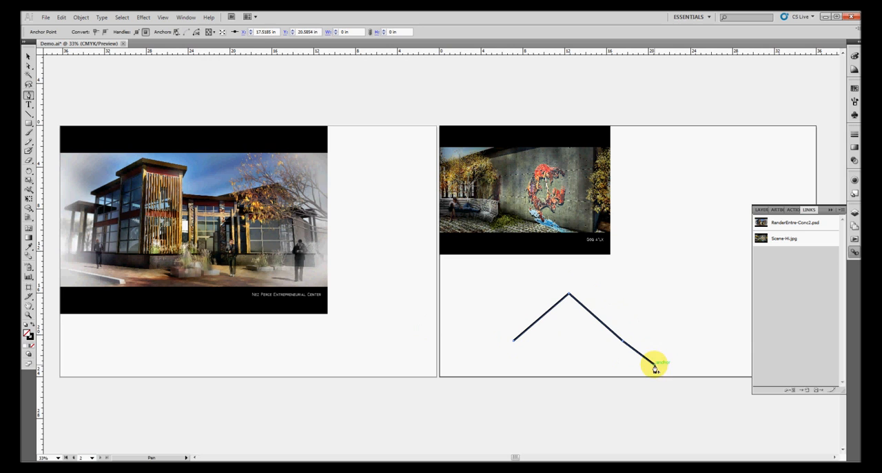
{"action": "left_click", "coordinate": [690, 284]}
{"action": "left_click", "coordinate": [725, 261]}
{"action": "left_click_drag", "start_coordinate": [725, 322], "coordinate": [720, 328]}
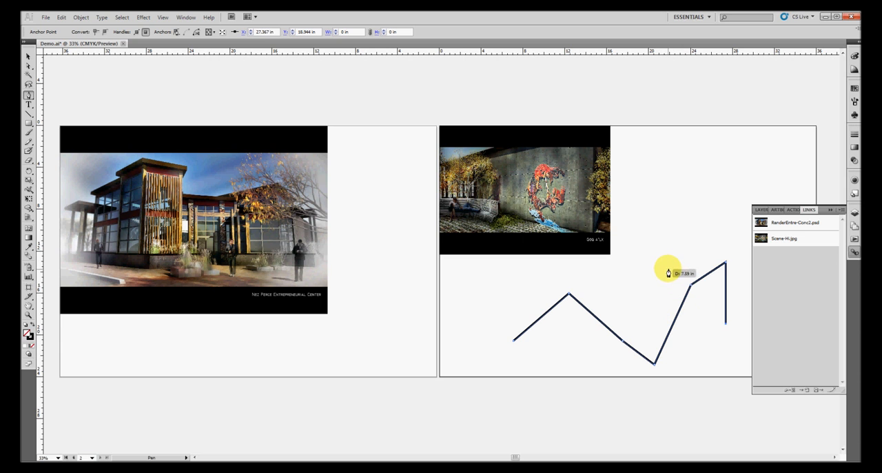
Extend the path with a mix of corner and curved anchors, looping out beyond the artboard's right edge
{"action": "key", "text": "space"}
{"action": "left_click_drag", "start_coordinate": [681, 263], "coordinate": [410, 244]}
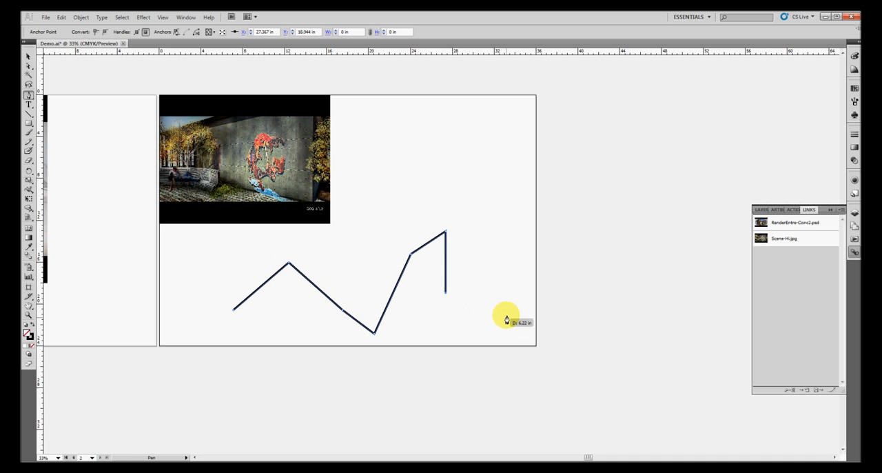
{"action": "left_click", "coordinate": [472, 315], "text": "ctrl"}
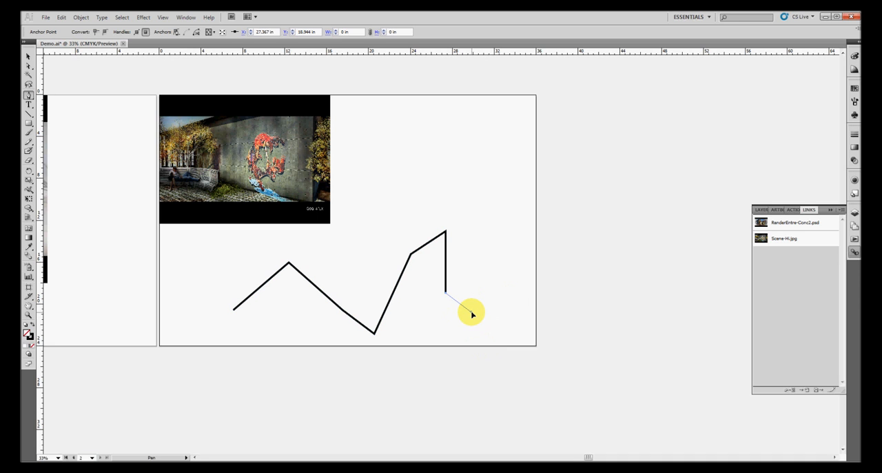
{"action": "left_click_drag", "start_coordinate": [476, 316], "coordinate": [500, 316]}
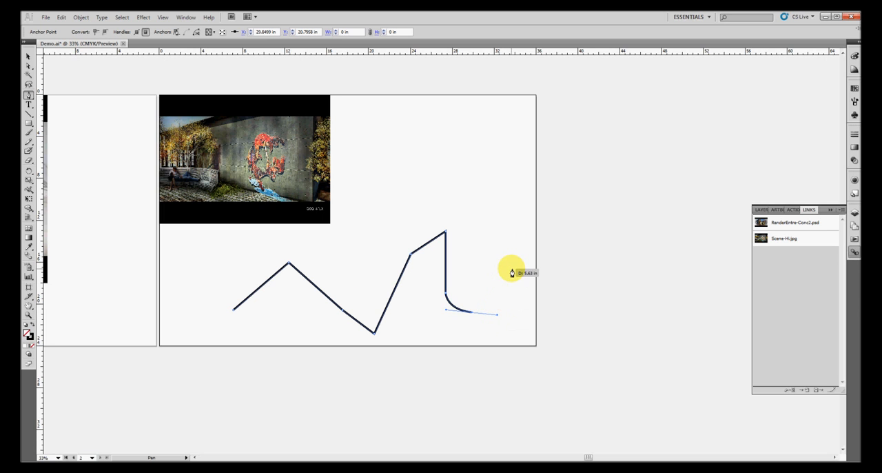
{"action": "left_click_drag", "start_coordinate": [512, 270], "coordinate": [541, 268]}
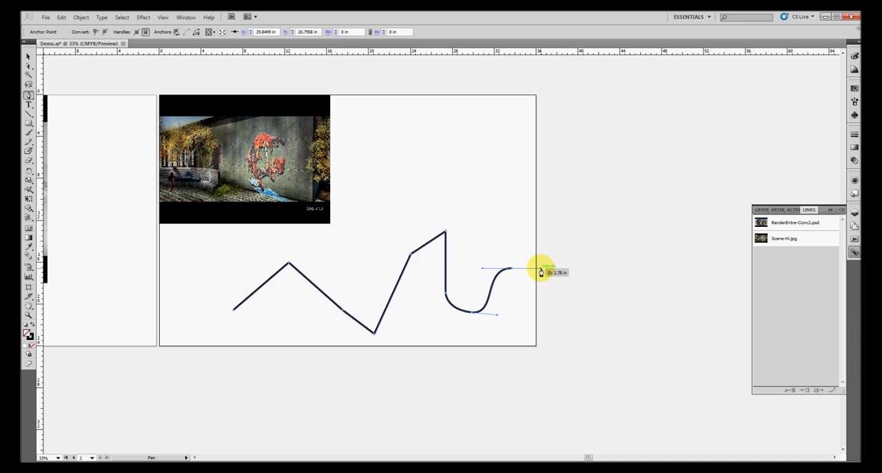
{"action": "left_click", "coordinate": [562, 318]}
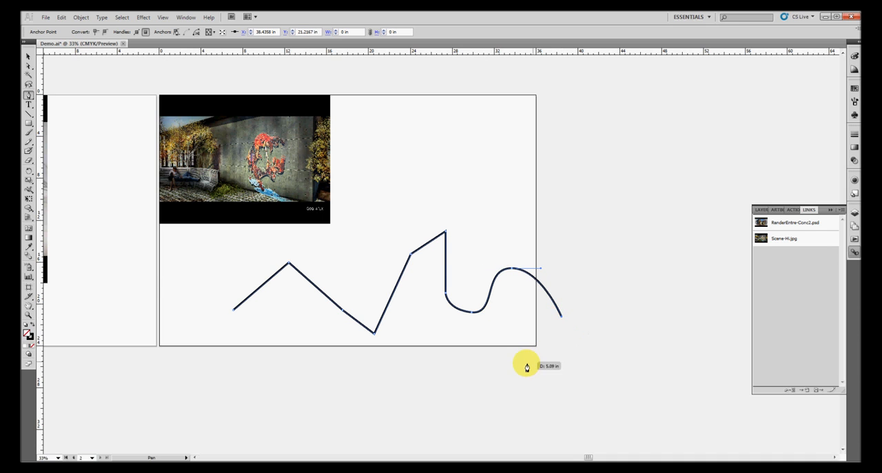
{"action": "left_click_drag", "start_coordinate": [504, 370], "coordinate": [536, 388]}
{"action": "left_click", "coordinate": [638, 369]}
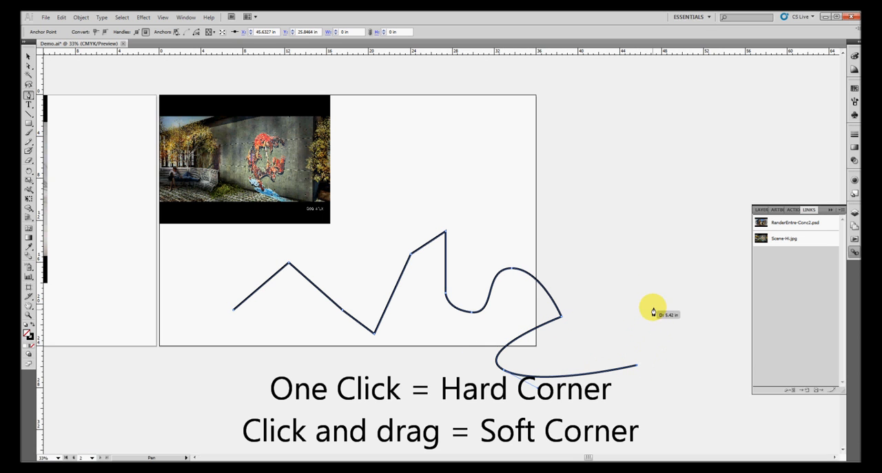
{"action": "left_click_drag", "start_coordinate": [644, 281], "coordinate": [591, 258]}
{"action": "left_click", "coordinate": [542, 210]}
{"action": "left_click_drag", "start_coordinate": [572, 177], "coordinate": [608, 175]}
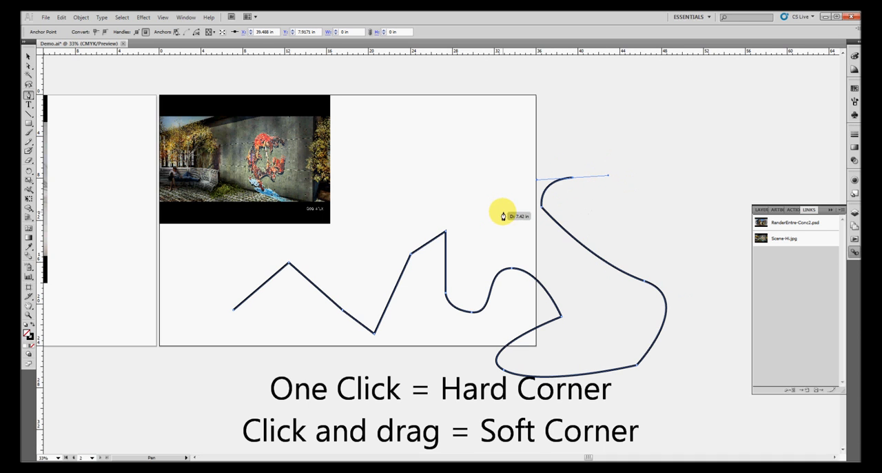
Tear off the pen tools group, delete the first zigzag peak anchor, and add two anchors along the flattened segment
{"action": "left_click", "coordinate": [29, 97]}
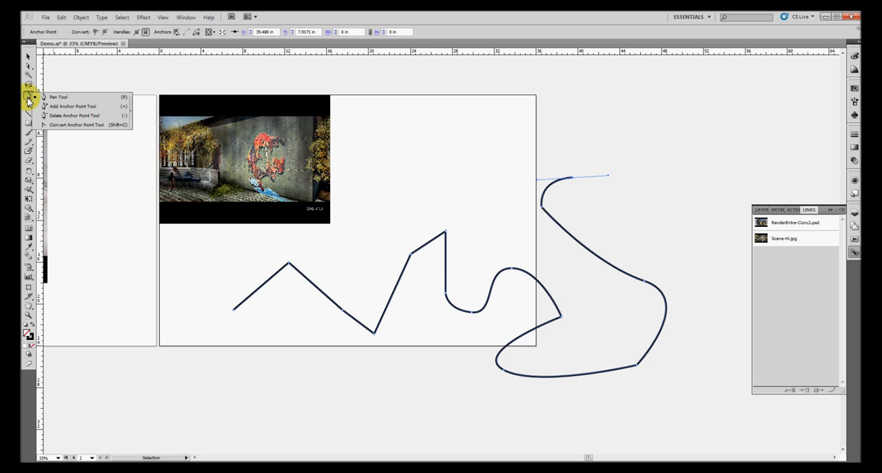
{"action": "left_click", "coordinate": [133, 118]}
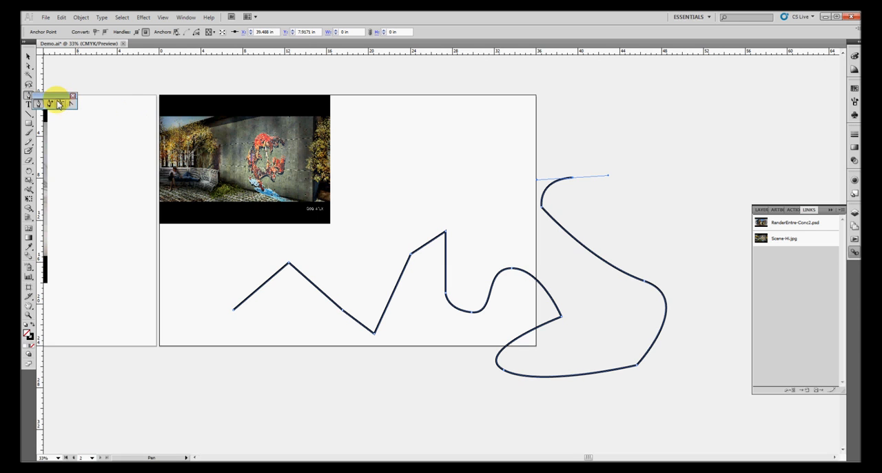
{"action": "left_click_drag", "start_coordinate": [59, 97], "coordinate": [87, 102]}
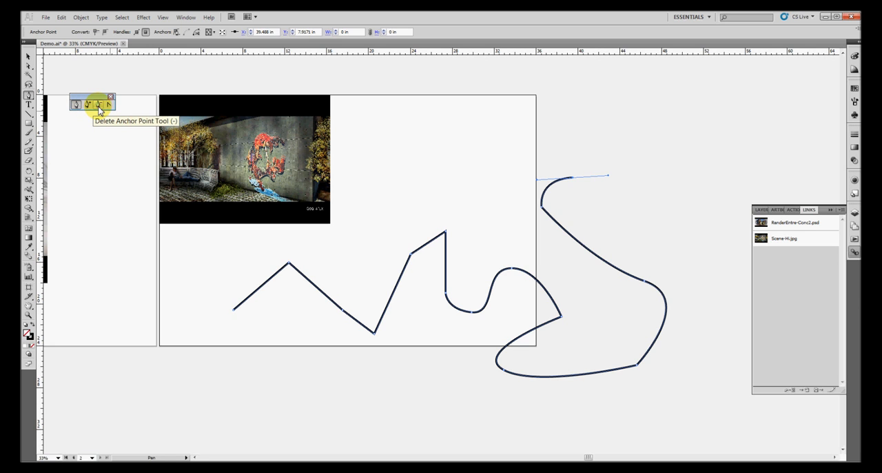
{"action": "left_click", "coordinate": [98, 105]}
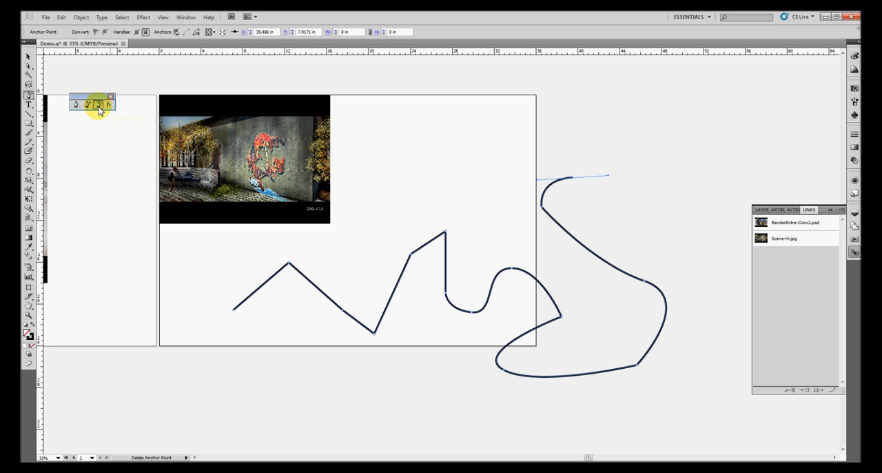
{"action": "left_click", "coordinate": [290, 266]}
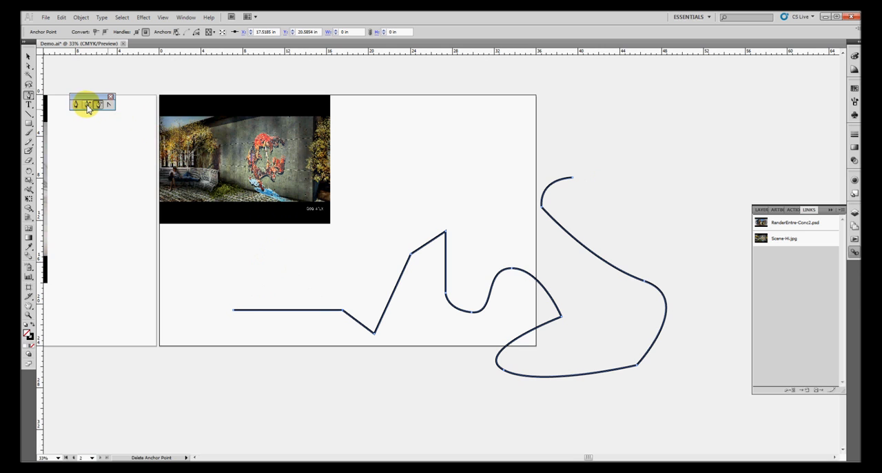
{"action": "left_click", "coordinate": [284, 312]}
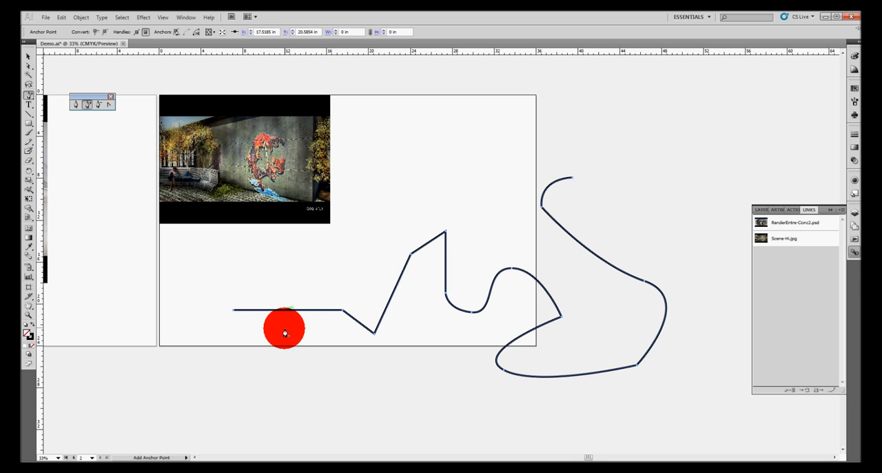
{"action": "left_click", "coordinate": [316, 310]}
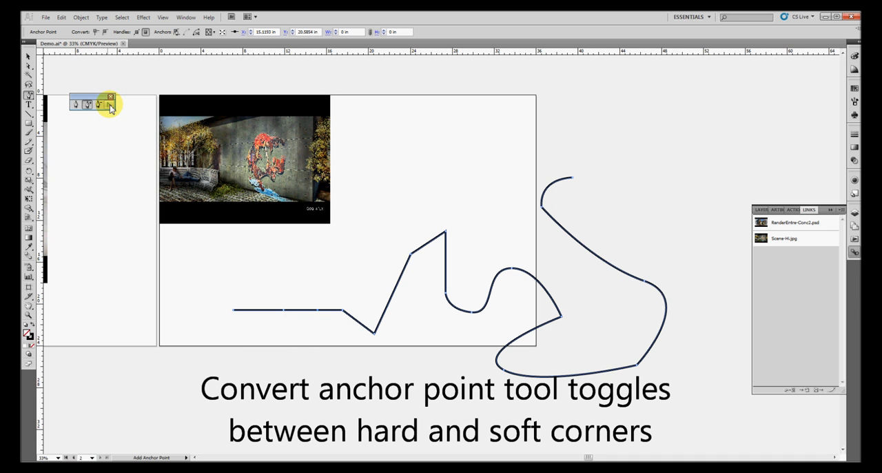
With the Convert Anchor Point Tool, toggle the flat segment's anchors between smooth and corner, then make the tall peak anchor smooth
{"action": "left_click", "coordinate": [111, 105]}
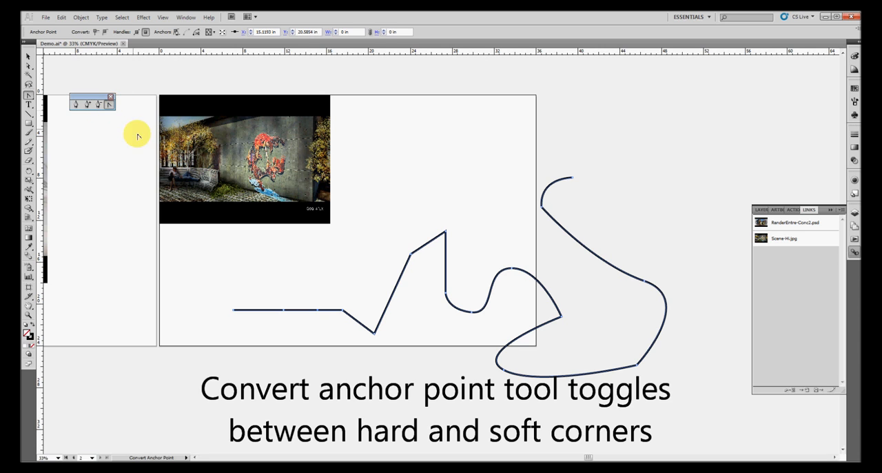
{"action": "left_click_drag", "start_coordinate": [318, 311], "coordinate": [315, 331]}
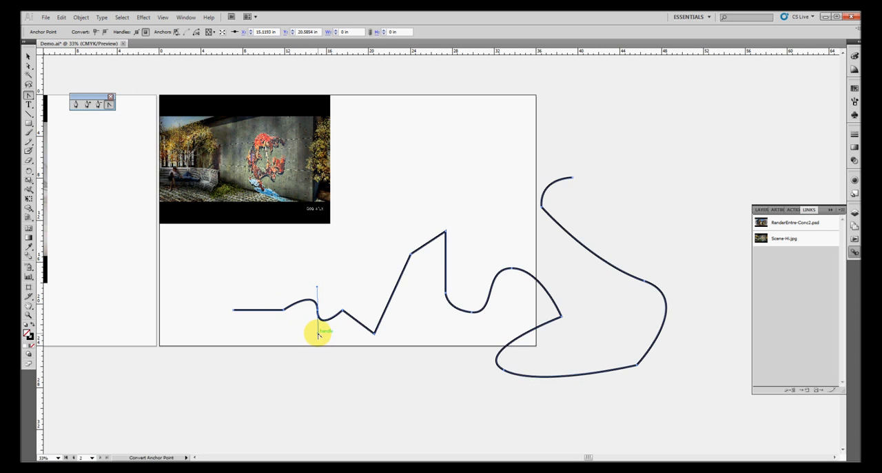
{"action": "left_click", "coordinate": [317, 311]}
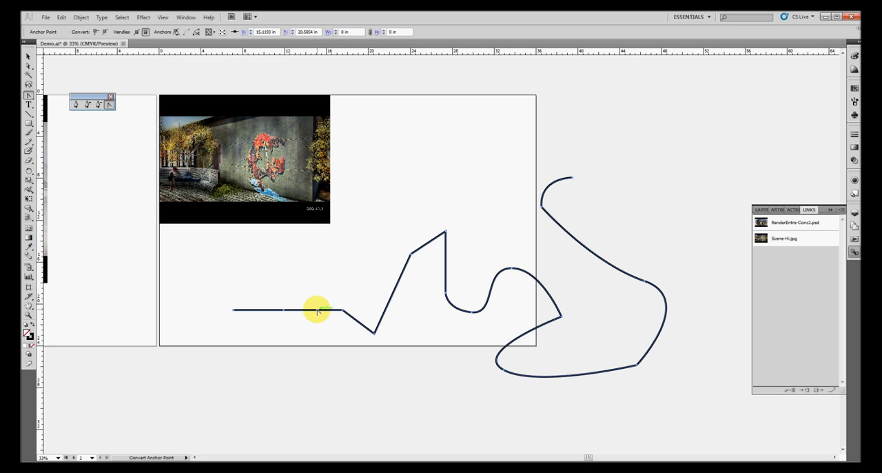
{"action": "left_click_drag", "start_coordinate": [317, 311], "coordinate": [315, 334]}
{"action": "left_click", "coordinate": [317, 311]}
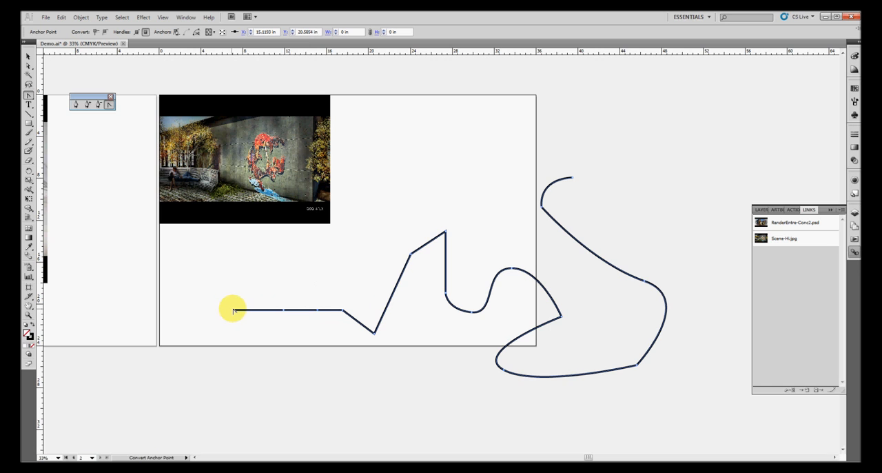
{"action": "left_click_drag", "start_coordinate": [235, 310], "coordinate": [237, 340]}
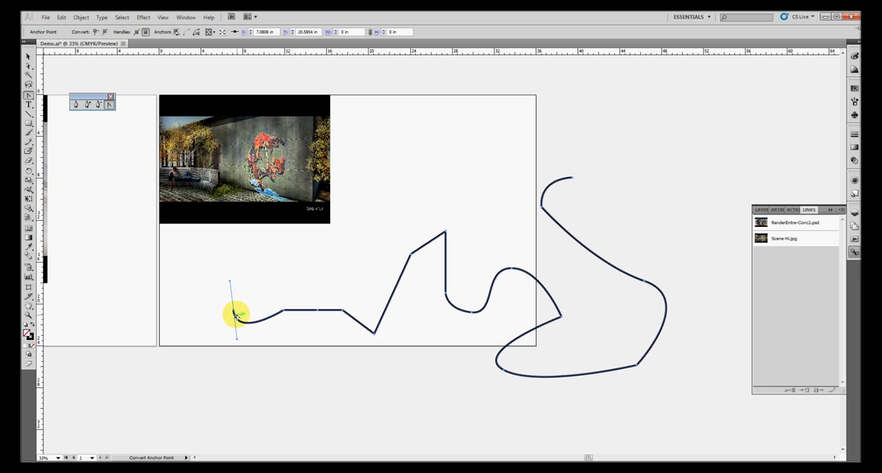
{"action": "left_click", "coordinate": [233, 311]}
{"action": "mouse_move", "coordinate": [284, 310]}
{"action": "left_mouse_down"}
{"action": "mouse_move", "coordinate": [279, 264]}
{"action": "mouse_move", "coordinate": [285, 309]}
{"action": "left_mouse_up"}
{"action": "left_click", "coordinate": [283, 310]}
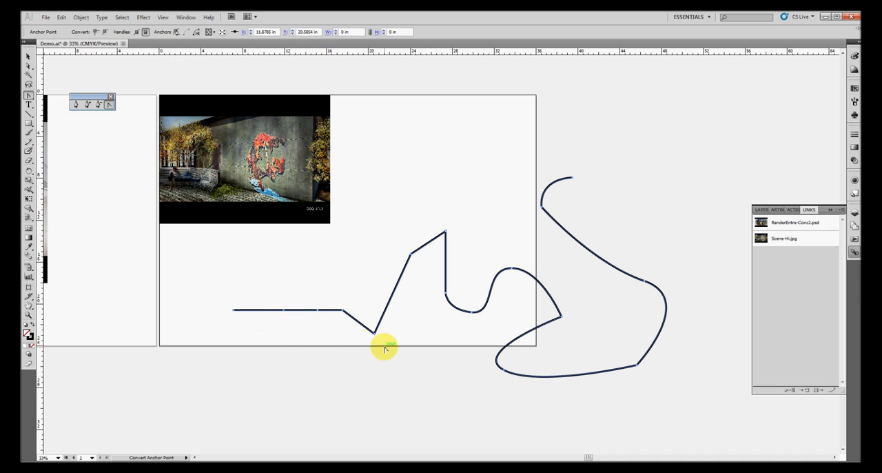
{"action": "left_click_drag", "start_coordinate": [445, 232], "coordinate": [465, 239]}
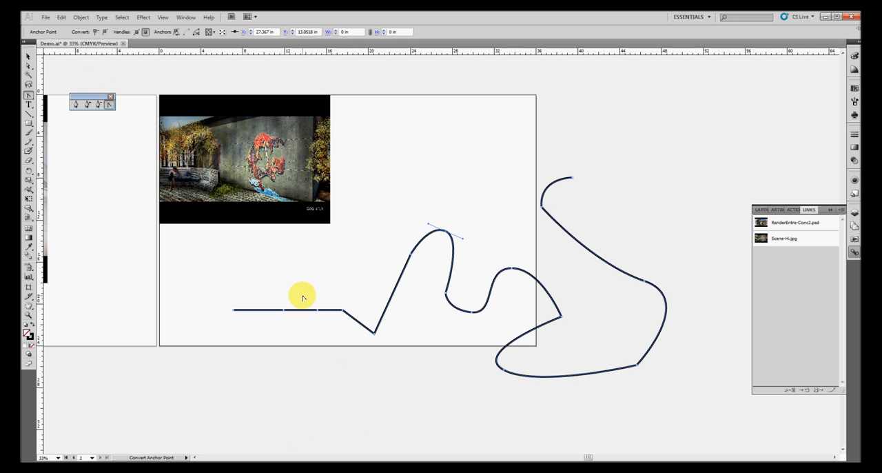
Move the two added anchors with the Direct Selection tool, one downward and one upward, to form a new zigzag
{"action": "left_click", "coordinate": [29, 58]}
{"action": "left_click", "coordinate": [29, 56]}
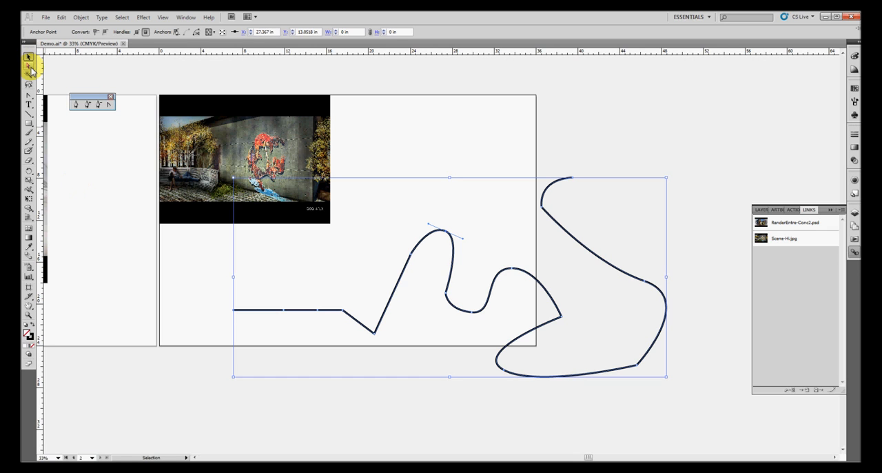
{"action": "left_click", "coordinate": [30, 67]}
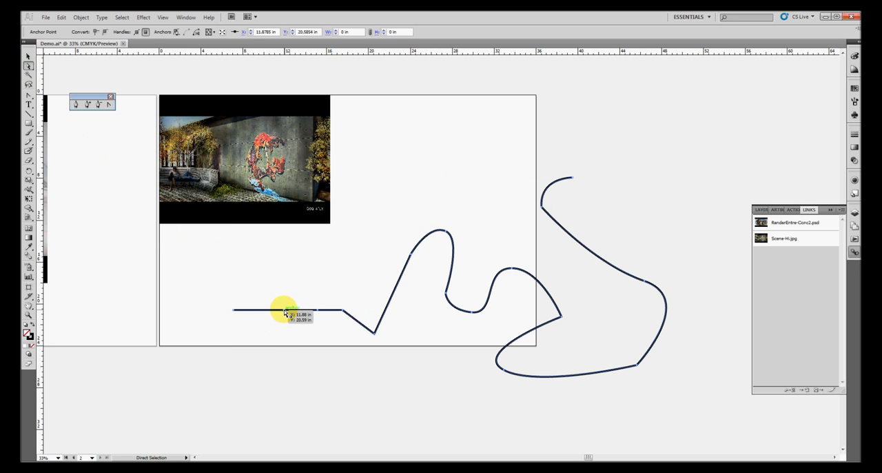
{"action": "left_click_drag", "start_coordinate": [285, 312], "coordinate": [286, 330]}
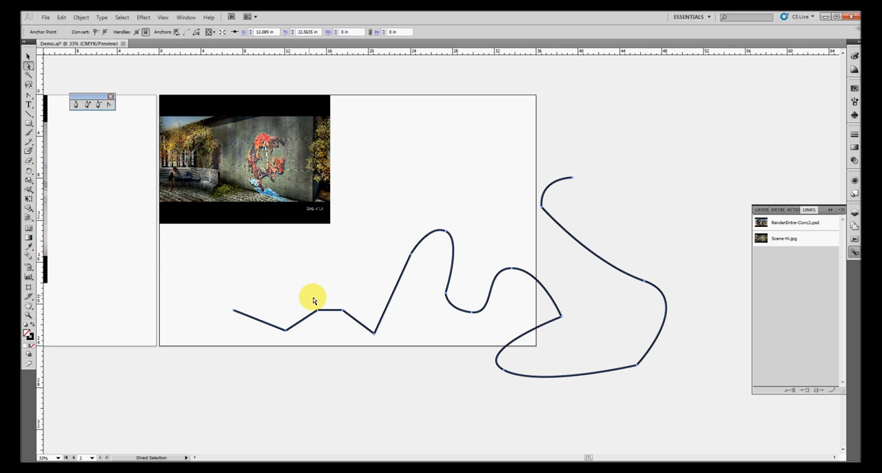
{"action": "left_click_drag", "start_coordinate": [317, 310], "coordinate": [309, 292]}
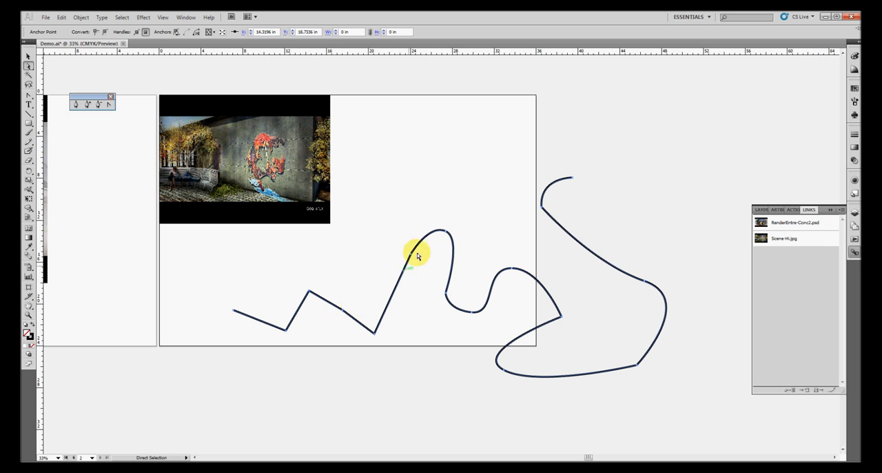
Reshape the curve at the tall peak anchor by dragging its direction handles with the Direct Selection tool
{"action": "left_click", "coordinate": [447, 235]}
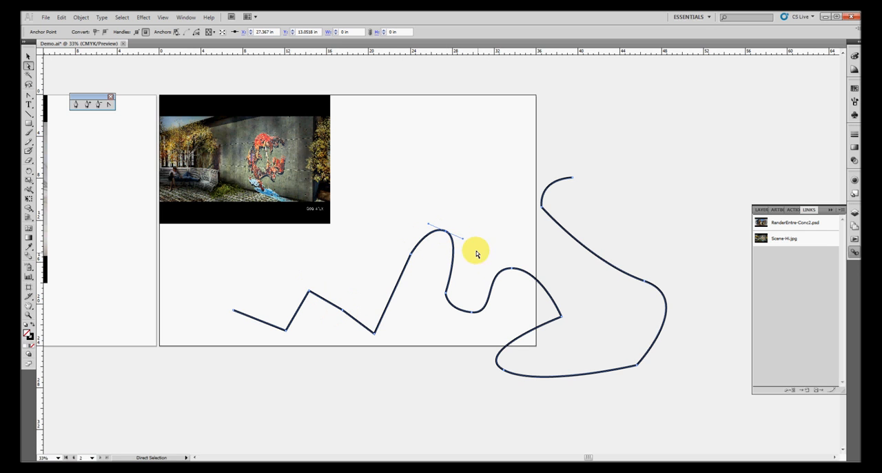
{"action": "mouse_move", "coordinate": [464, 241]}
{"action": "left_mouse_down"}
{"action": "mouse_move", "coordinate": [475, 245]}
{"action": "mouse_move", "coordinate": [460, 237]}
{"action": "mouse_move", "coordinate": [467, 242]}
{"action": "mouse_move", "coordinate": [432, 257]}
{"action": "mouse_move", "coordinate": [475, 248]}
{"action": "mouse_move", "coordinate": [467, 241]}
{"action": "left_mouse_up"}
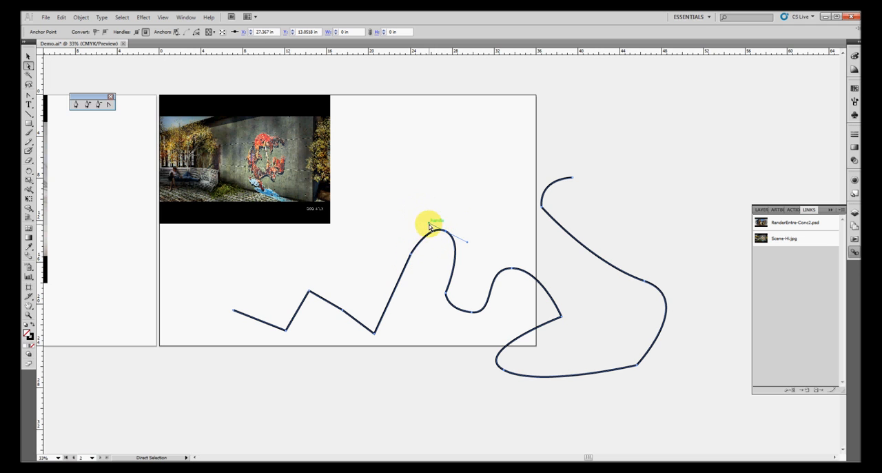
{"action": "left_click_drag", "start_coordinate": [430, 226], "coordinate": [406, 170]}
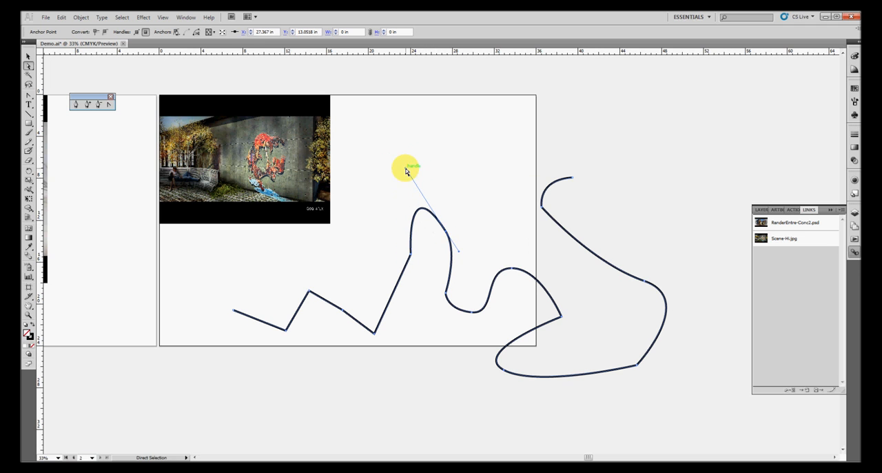
{"action": "left_click_drag", "start_coordinate": [460, 254], "coordinate": [492, 242]}
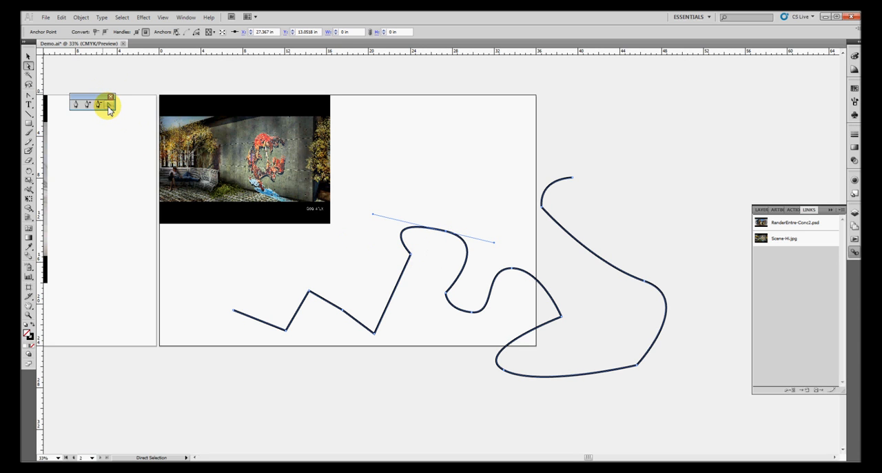
{"action": "left_click_drag", "start_coordinate": [372, 216], "coordinate": [421, 230]}
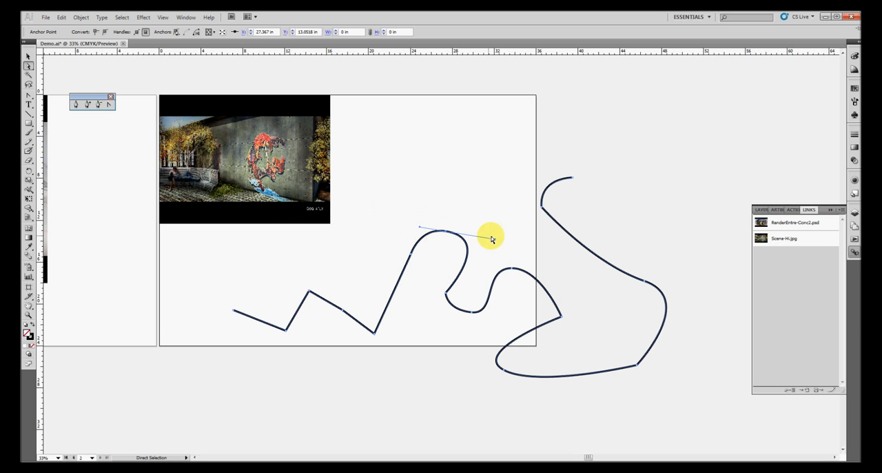
Pull the tall peak anchor's direction handle once more to finish reshaping that curve
{"action": "left_click_drag", "start_coordinate": [495, 242], "coordinate": [440, 252]}
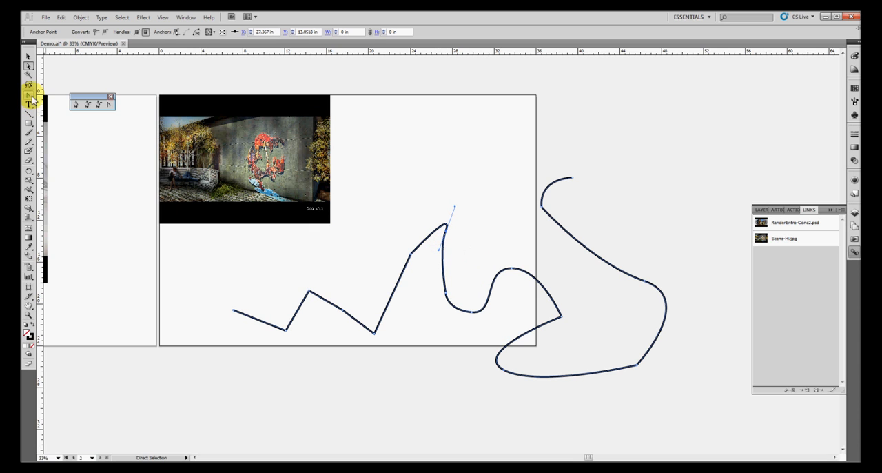
With the Pen tool, draw a new wavy open path of smooth anchors across the top of the board
{"action": "left_click", "coordinate": [76, 104]}
{"action": "left_click_drag", "start_coordinate": [381, 130], "coordinate": [413, 103]}
{"action": "left_click_drag", "start_coordinate": [428, 131], "coordinate": [467, 103]}
{"action": "left_click_drag", "start_coordinate": [468, 132], "coordinate": [568, 99]}
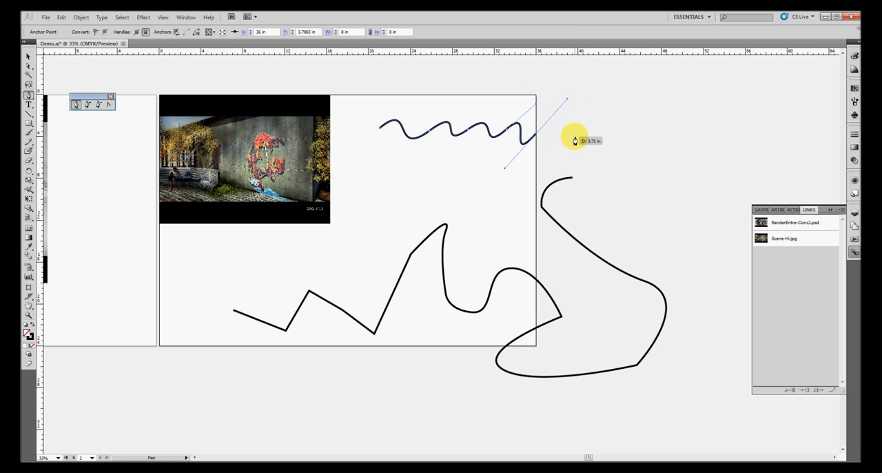
{"action": "left_click_drag", "start_coordinate": [575, 141], "coordinate": [614, 101]}
{"action": "left_click", "coordinate": [622, 157]}
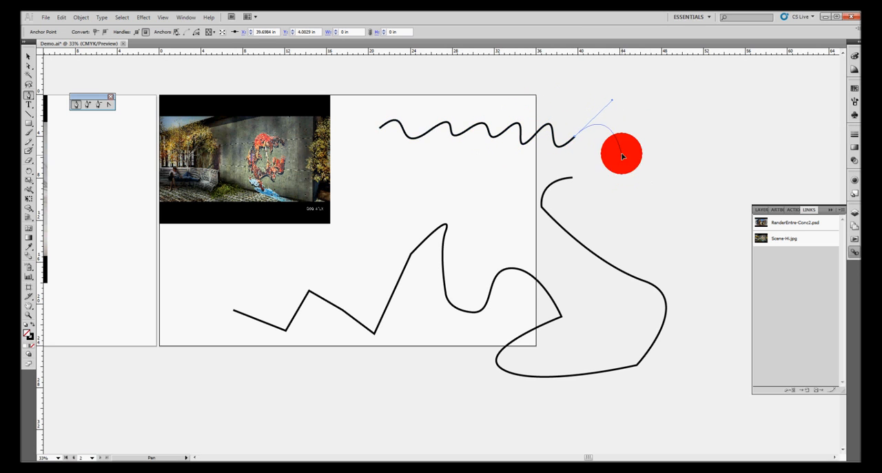
{"action": "left_click_drag", "start_coordinate": [622, 157], "coordinate": [656, 126]}
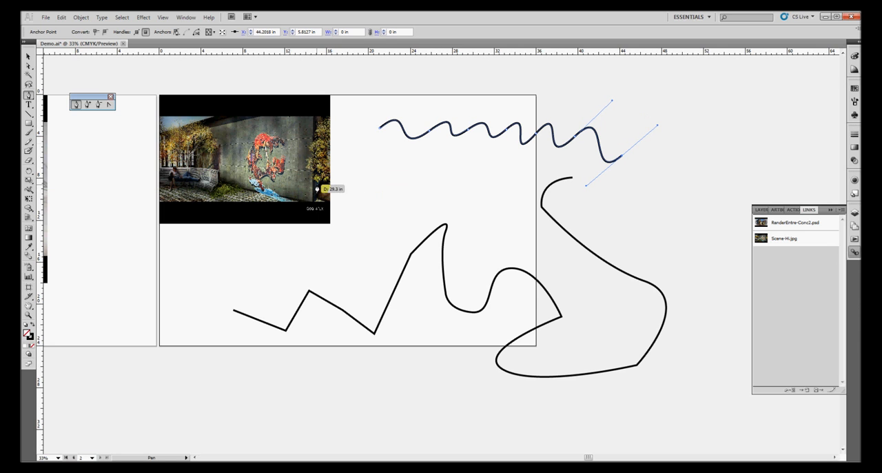
With the Convert Anchor Point Tool, toggle anchors on the wavy path between smooth and corner points
{"action": "left_click", "coordinate": [109, 106]}
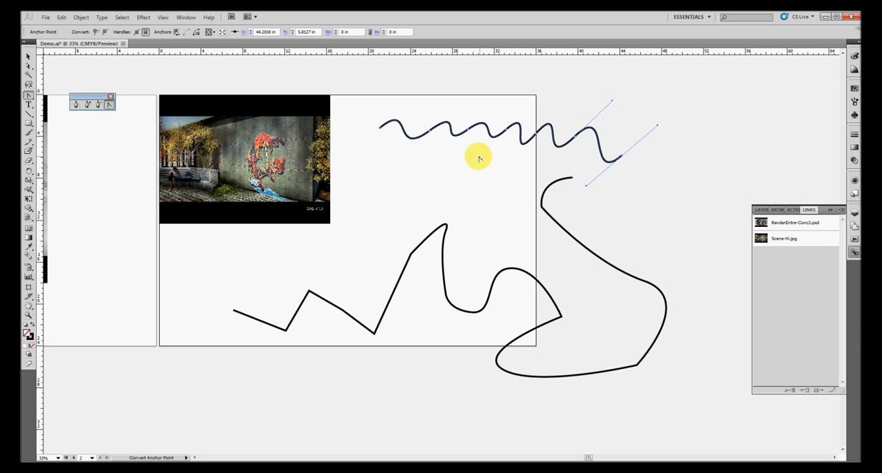
{"action": "left_click", "coordinate": [468, 130]}
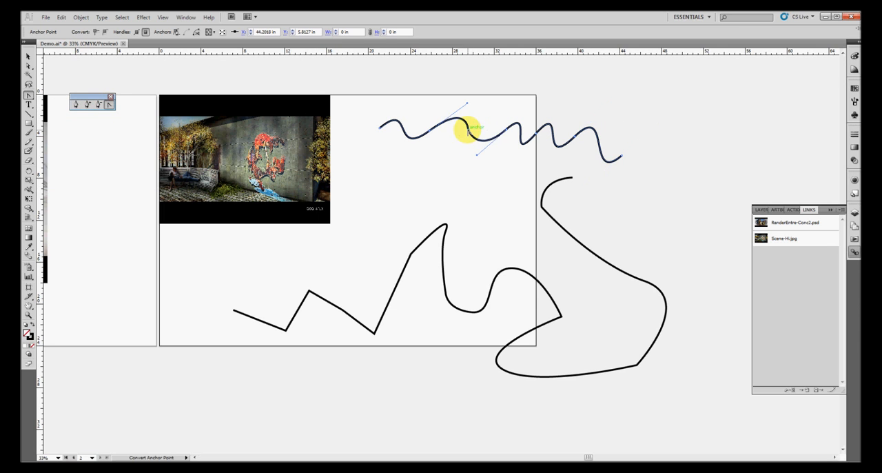
{"action": "left_click", "coordinate": [537, 137]}
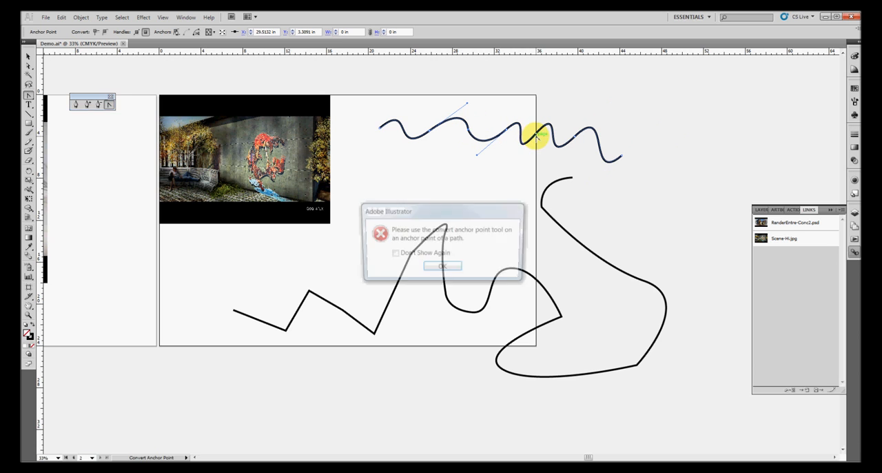
{"action": "left_click", "coordinate": [443, 269]}
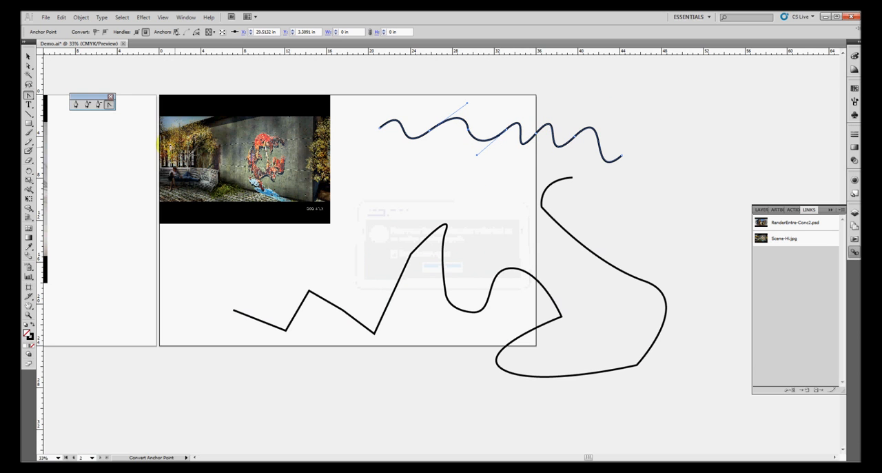
{"action": "left_click", "coordinate": [574, 137]}
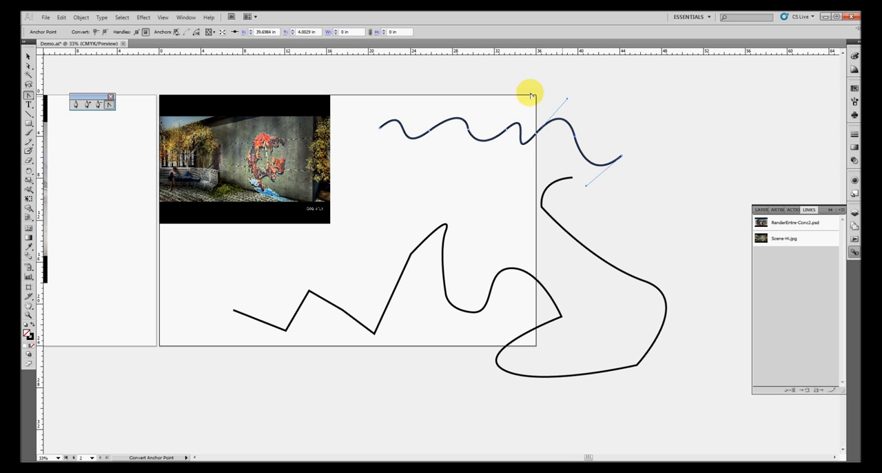
Reshape a curve of the wavy path by moving its direction handle with the Direct Selection tool, then deselect
{"action": "left_click", "coordinate": [28, 67]}
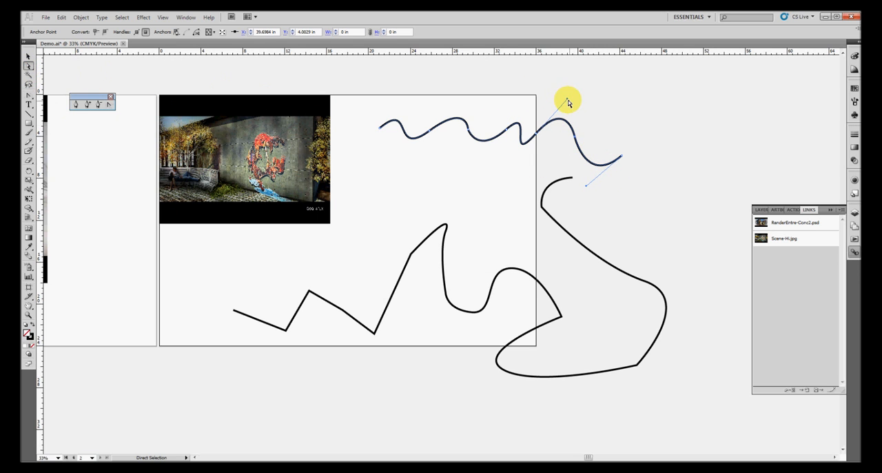
{"action": "left_click_drag", "start_coordinate": [567, 98], "coordinate": [613, 122]}
{"action": "left_click", "coordinate": [430, 179]}
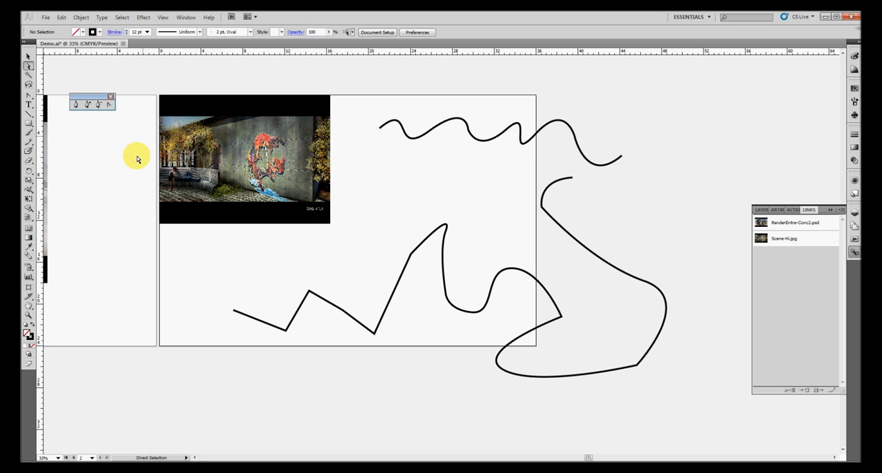